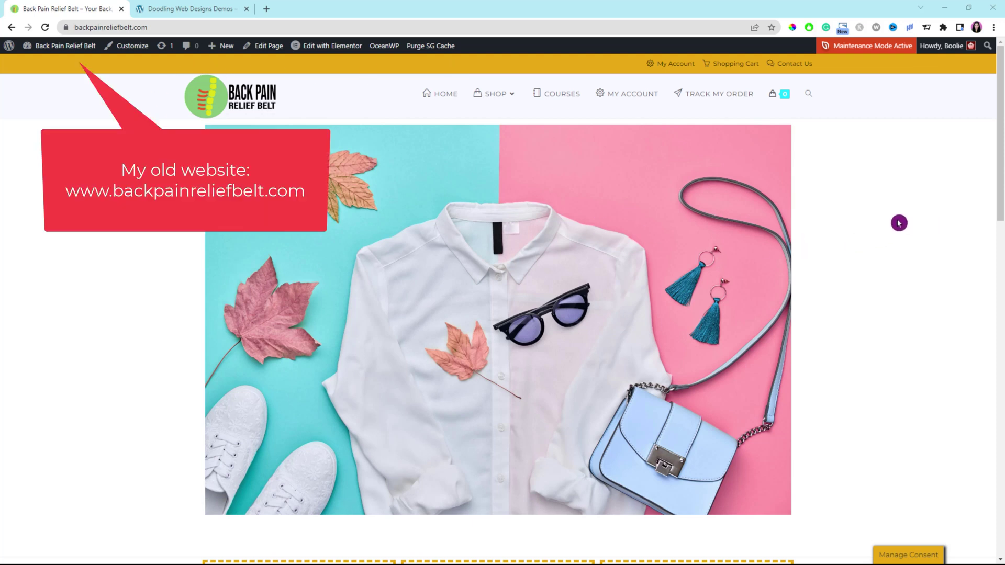
Step: Show the old store's address, then the new doodlingdemos.com site with its URL selected
click(149, 27)
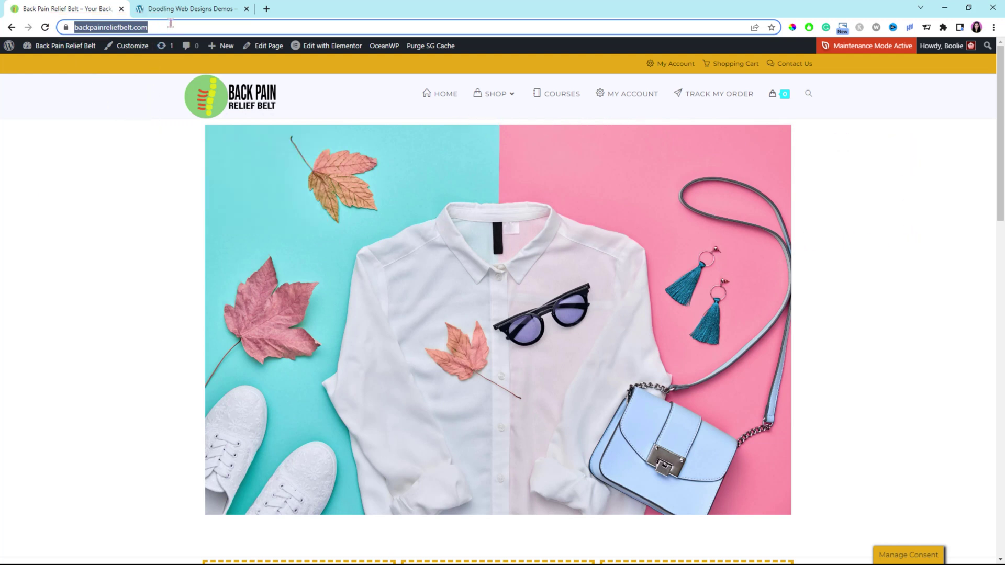
click(207, 8)
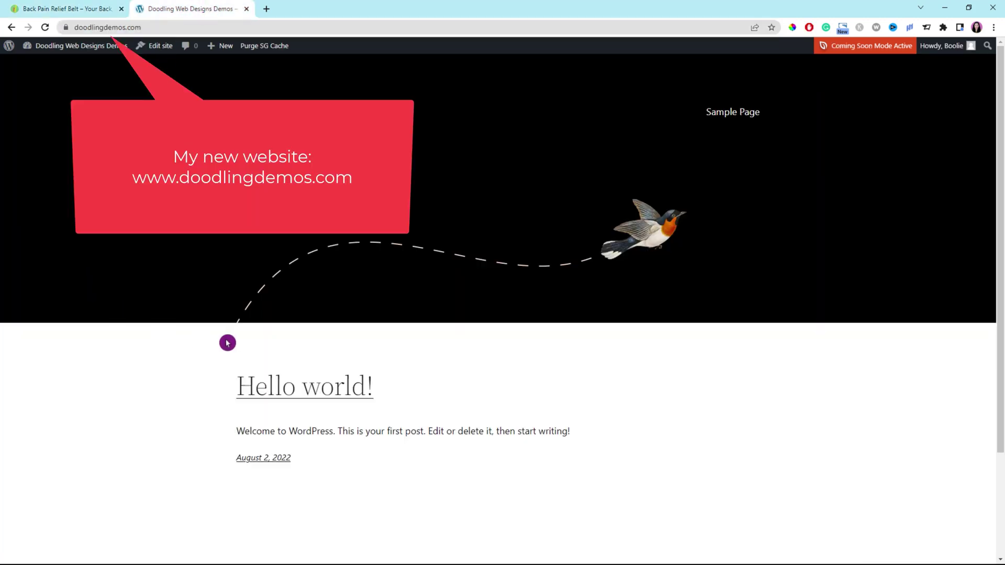
click(145, 29)
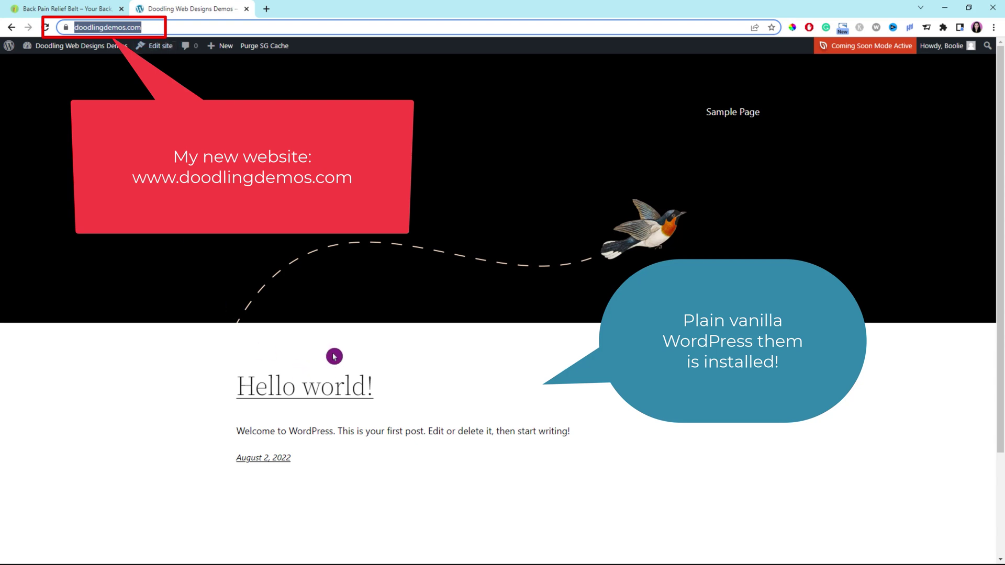
scroll(503, 353, down, 3)
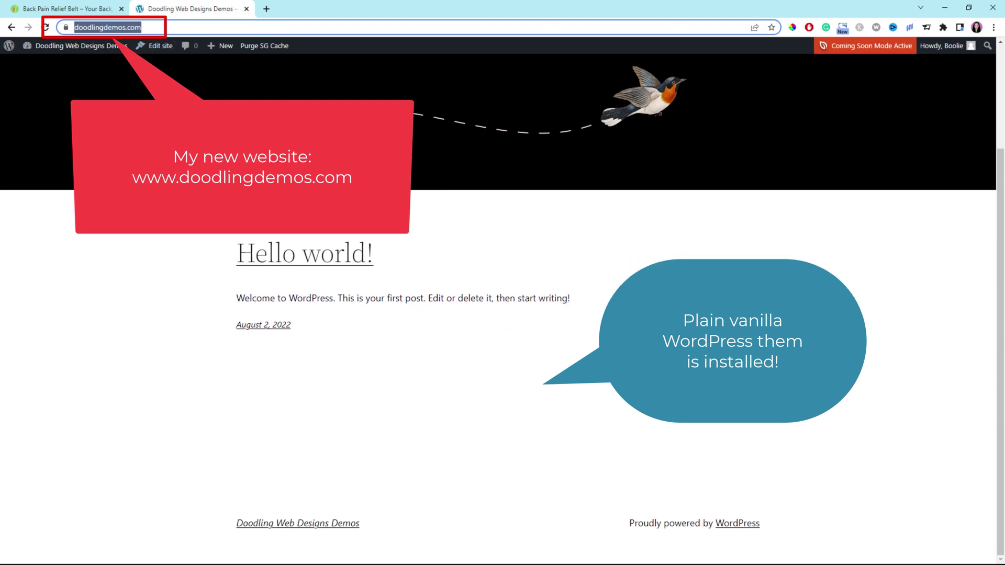
scroll(502, 354, up, 3)
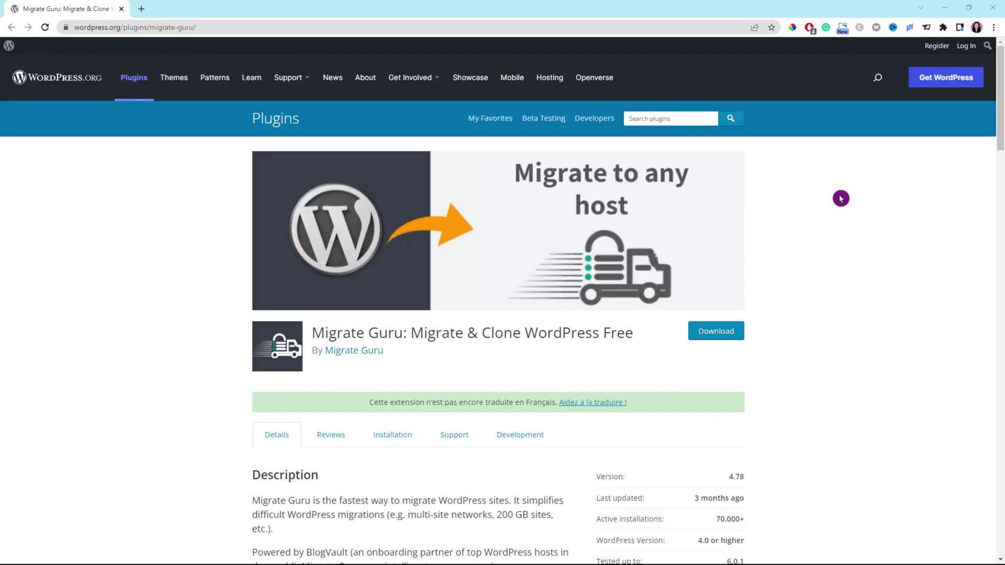
scroll(840, 198, down, 2)
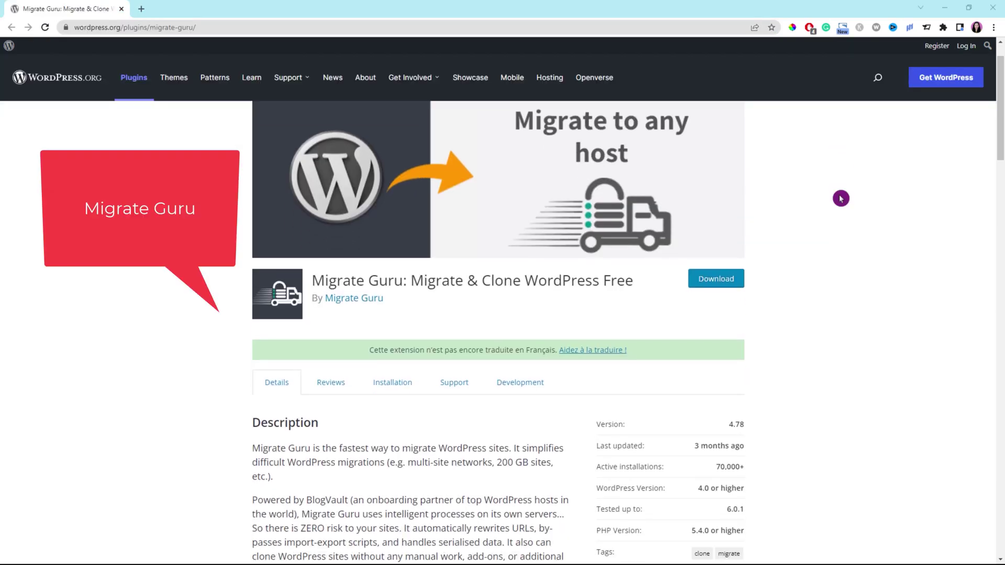
scroll(841, 198, down, 1)
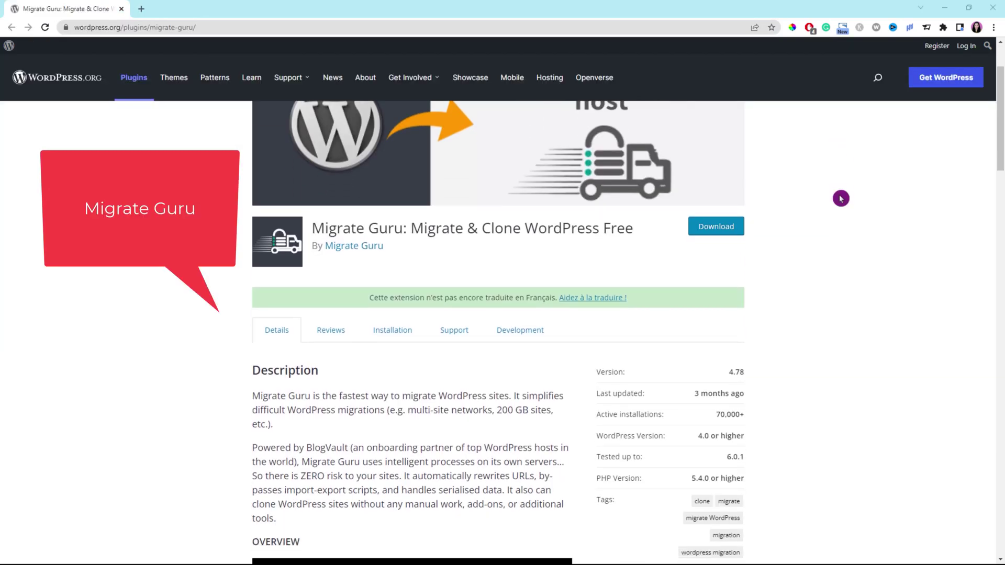
scroll(841, 199, down, 2)
scroll(840, 198, down, 1)
scroll(841, 197, down, 1)
scroll(840, 198, down, 1)
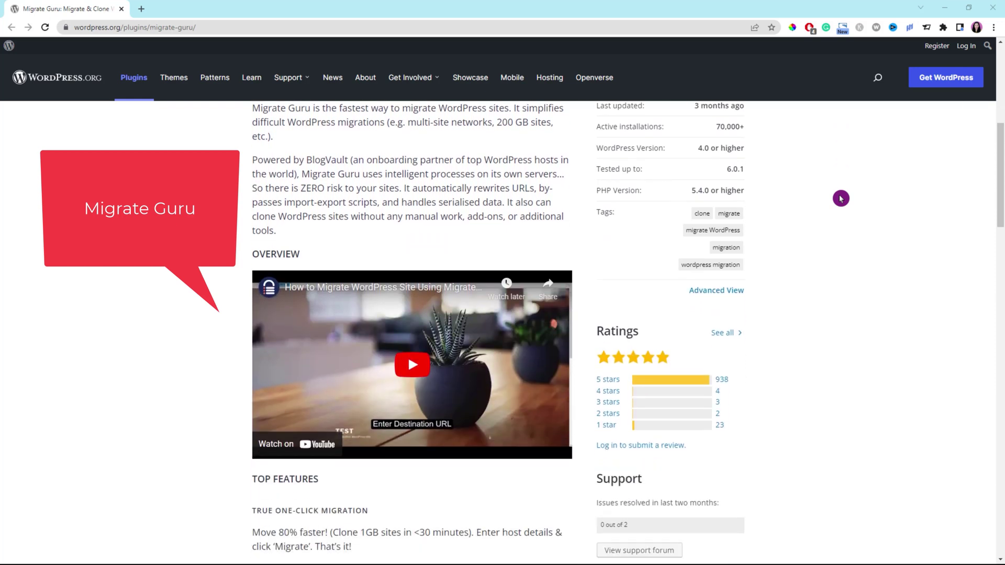
scroll(841, 198, down, 1)
scroll(840, 198, down, 1)
scroll(841, 198, down, 1)
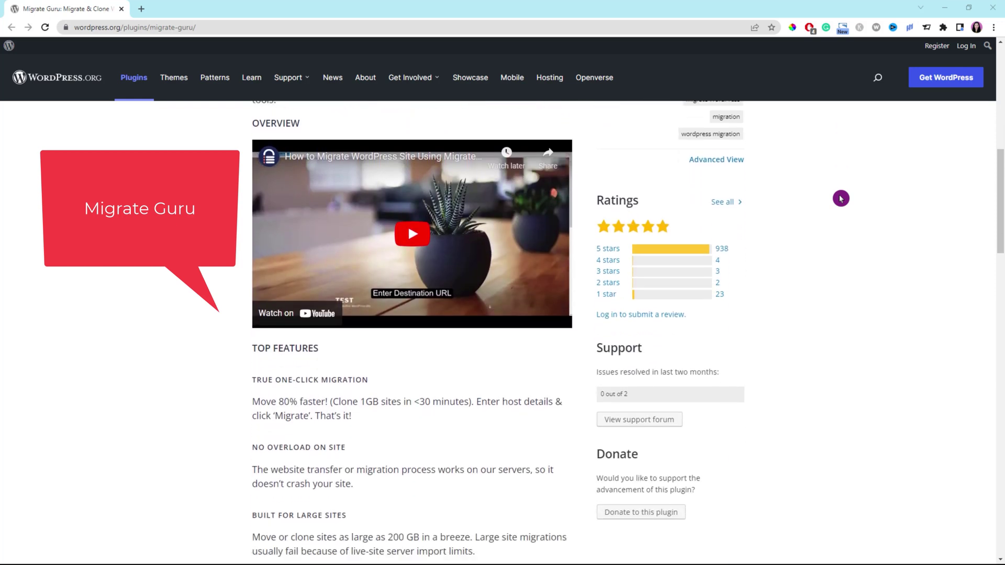
scroll(841, 199, down, 1)
scroll(840, 198, down, 1)
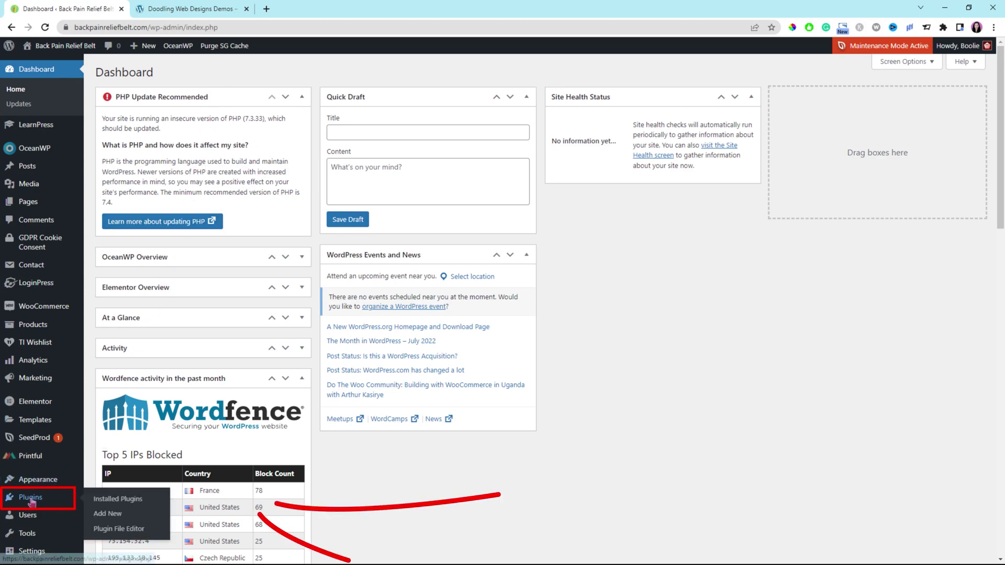
Step: Find 'migrate guru' in the plugin directory, install it and activate it on the old store
click(31, 500)
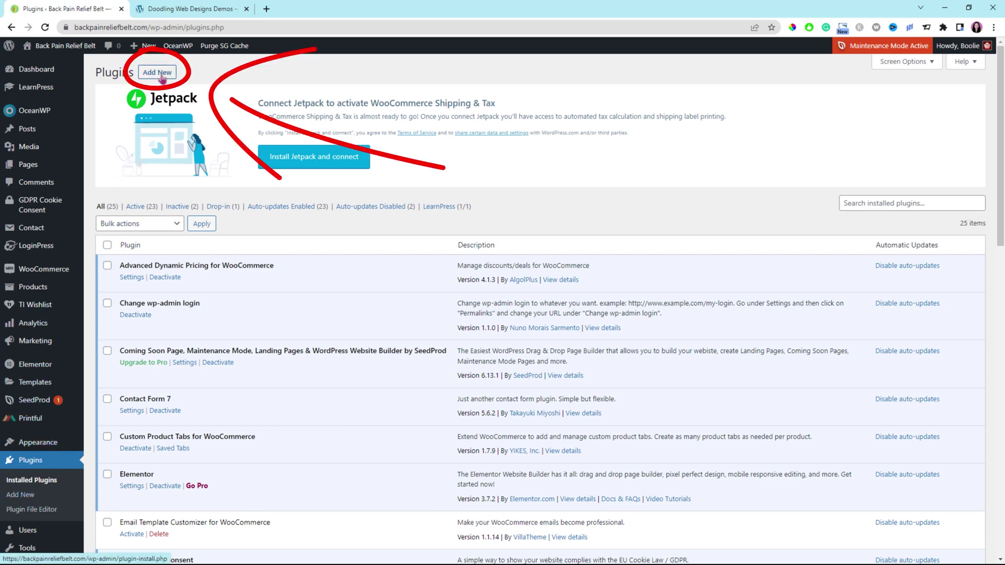
click(164, 76)
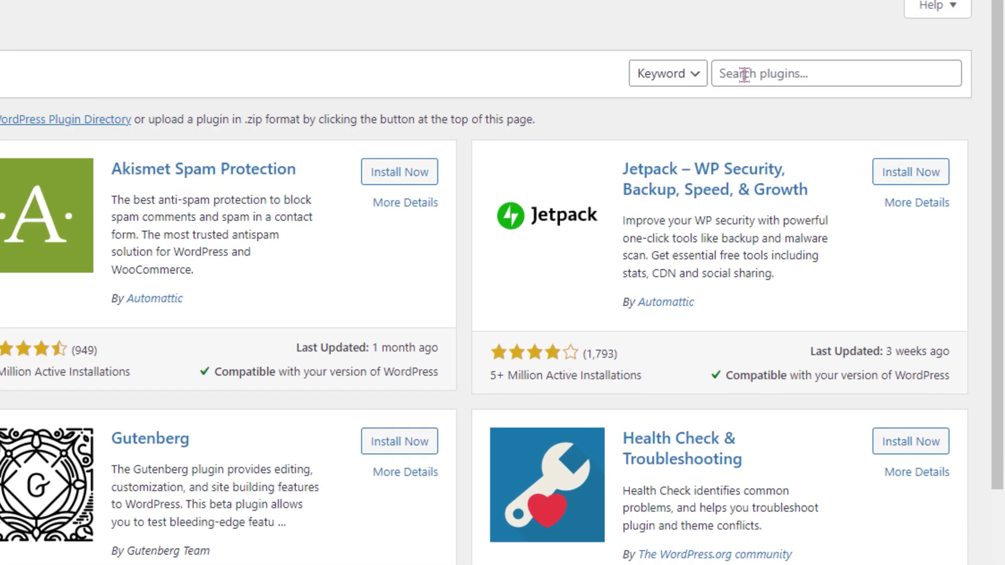
click(746, 74)
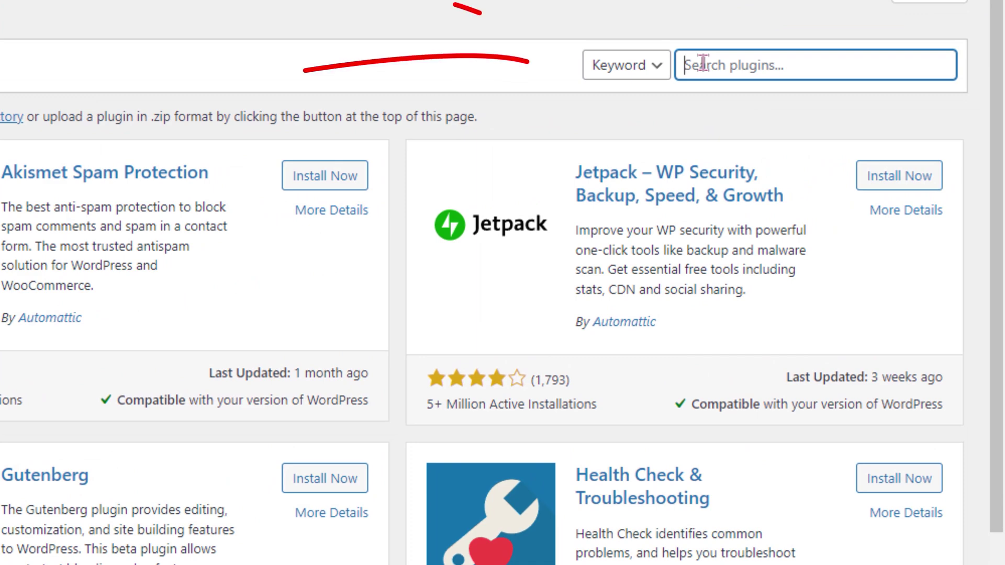
text(migrate guru)
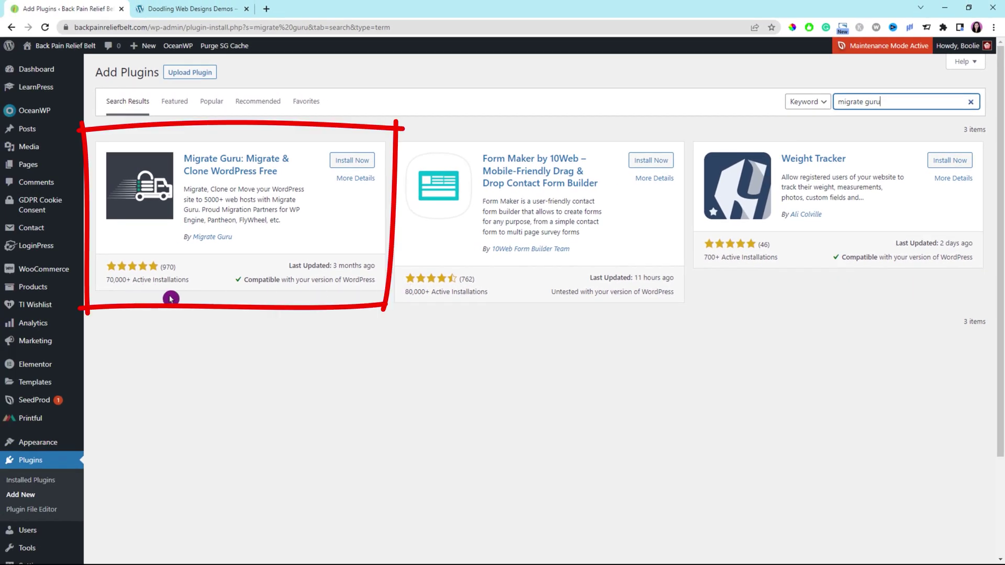
click(352, 160)
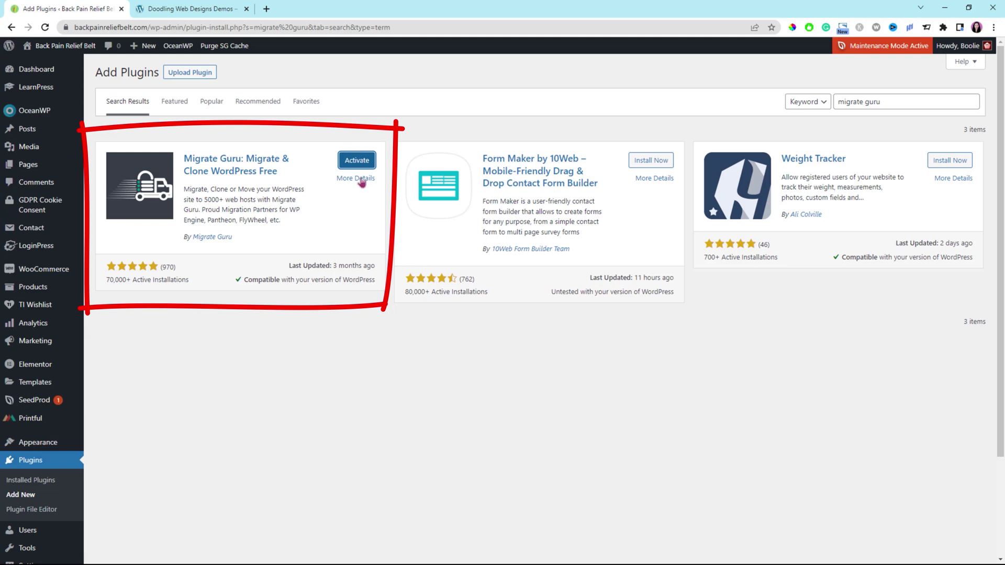
click(358, 161)
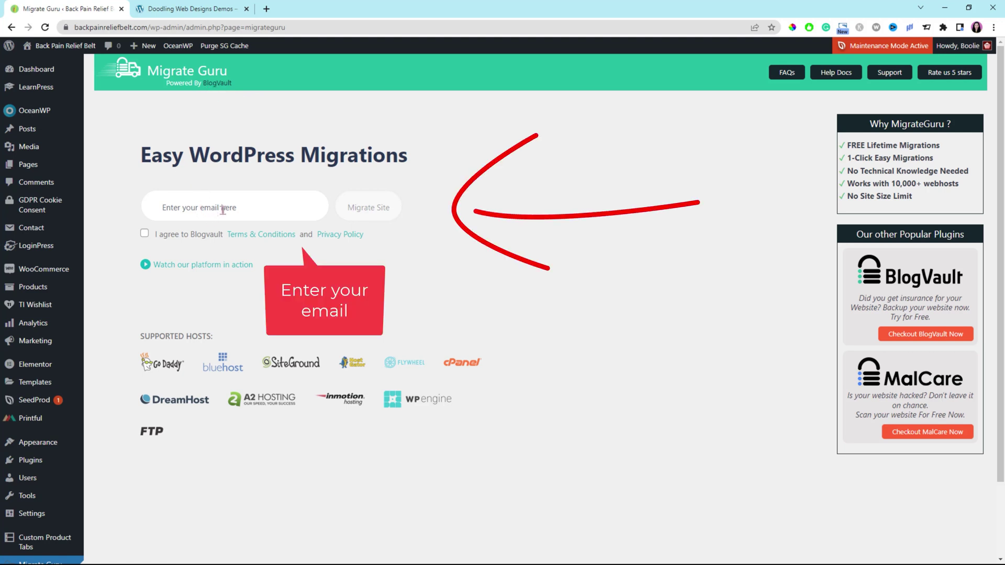
Step: Enter the email, agree to the Blogvault terms and launch Migrate Site to reach host selection
click(205, 209)
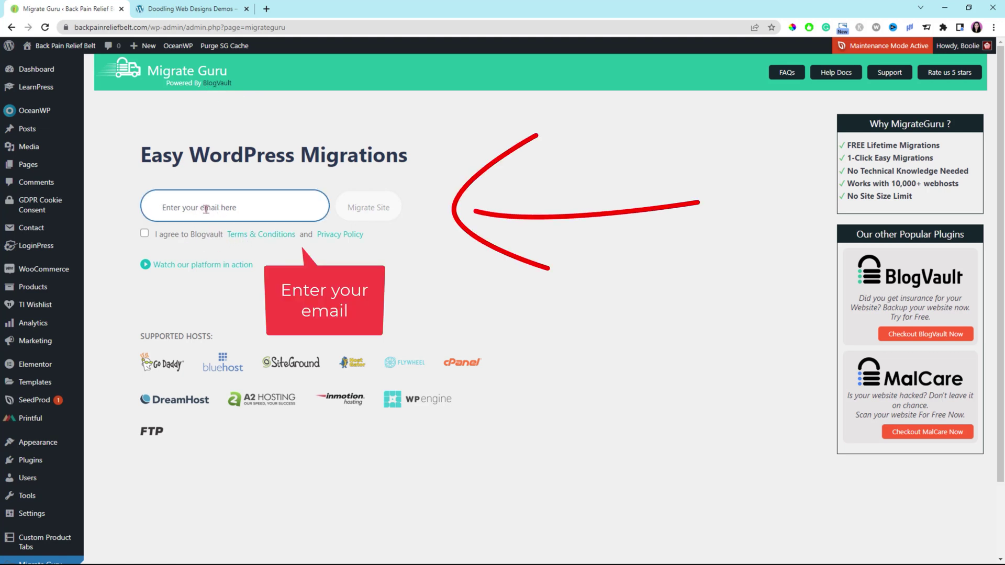
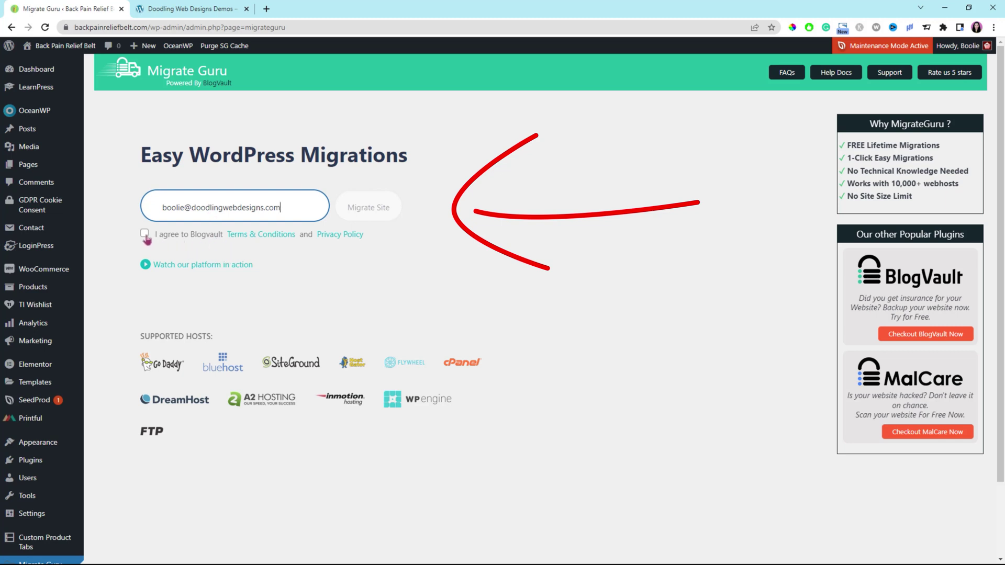
click(146, 235)
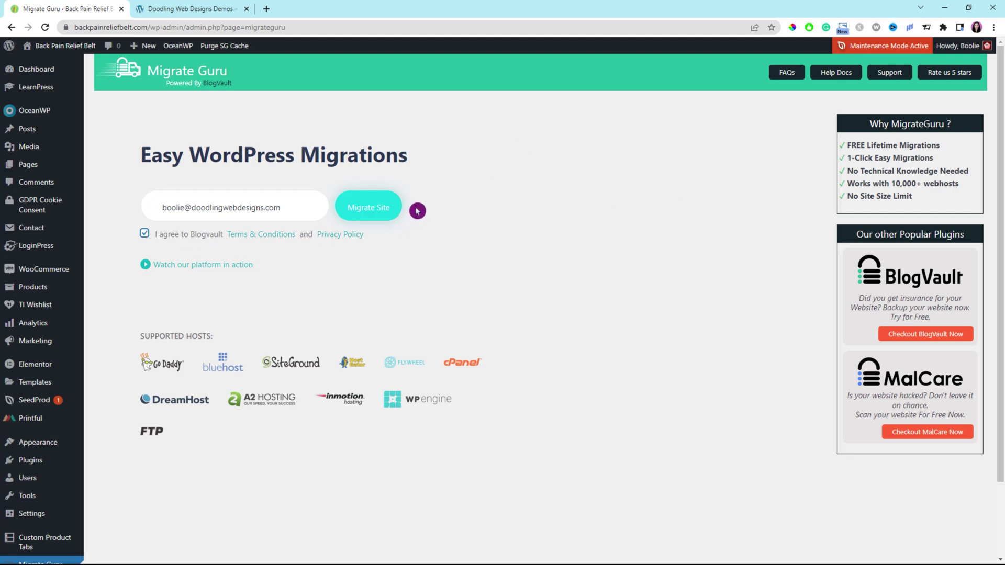
click(369, 213)
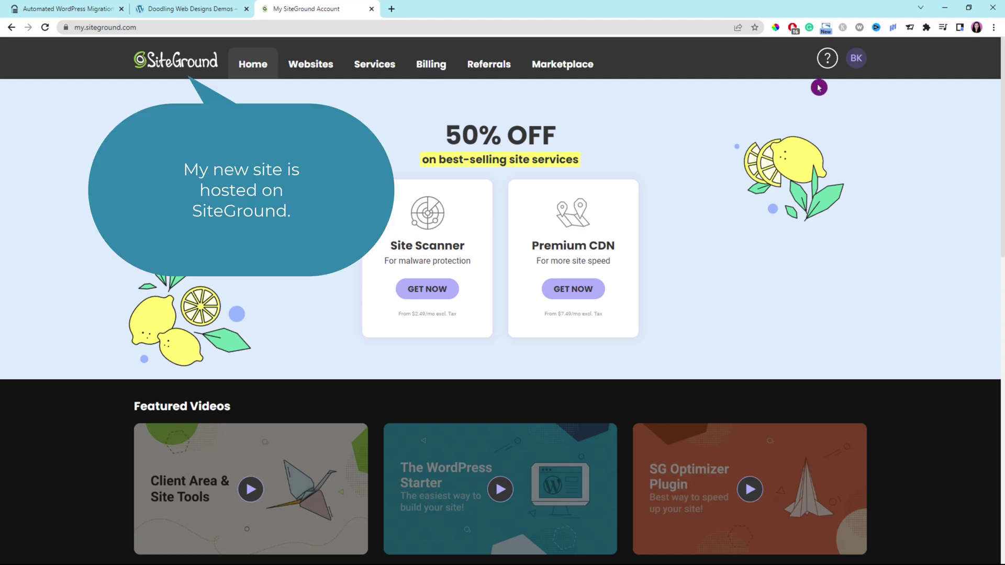
Step: From Websites, enter Site Tools for doodlingdemos.com and reach Site > FTP Accounts
click(312, 64)
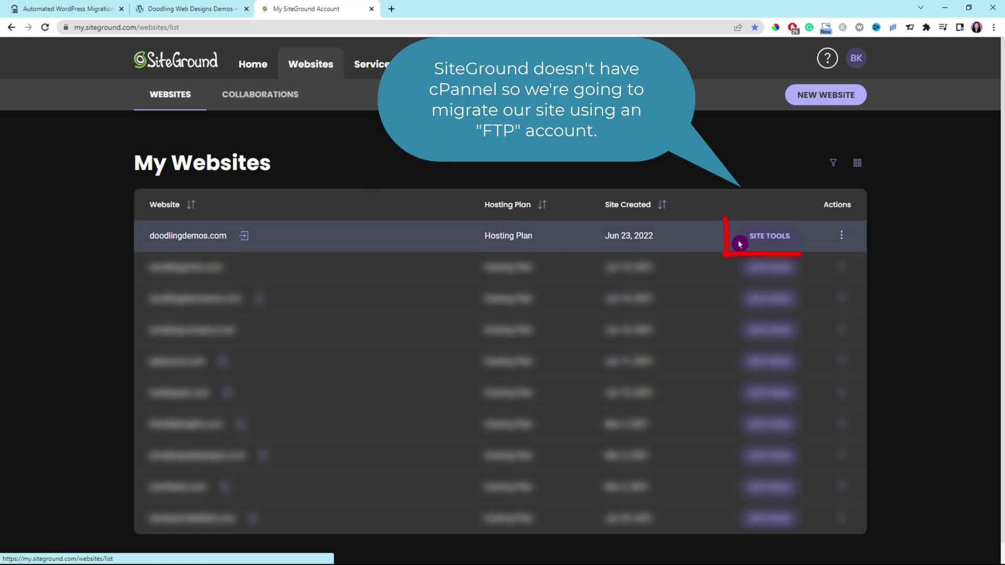
click(779, 239)
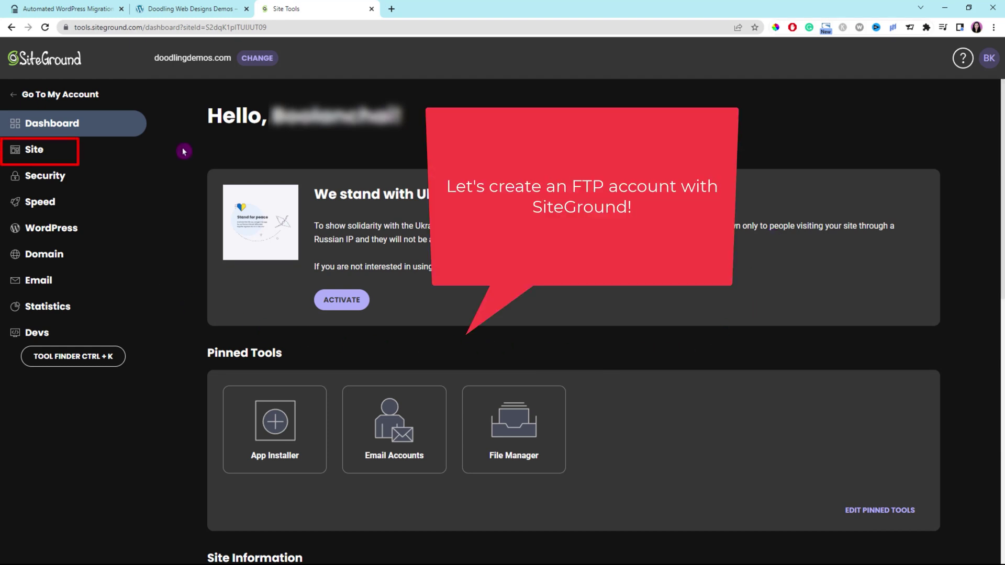
click(38, 152)
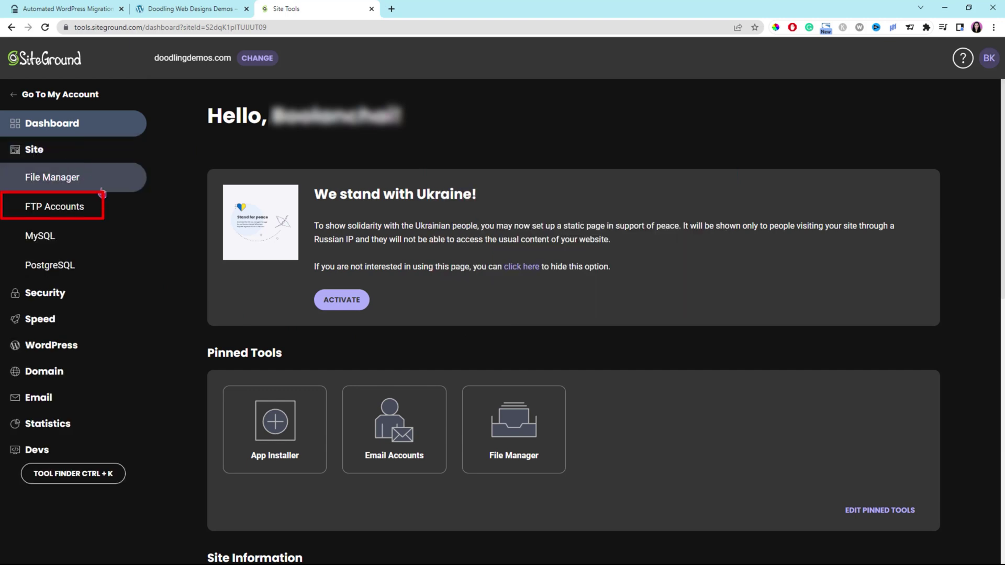
click(73, 211)
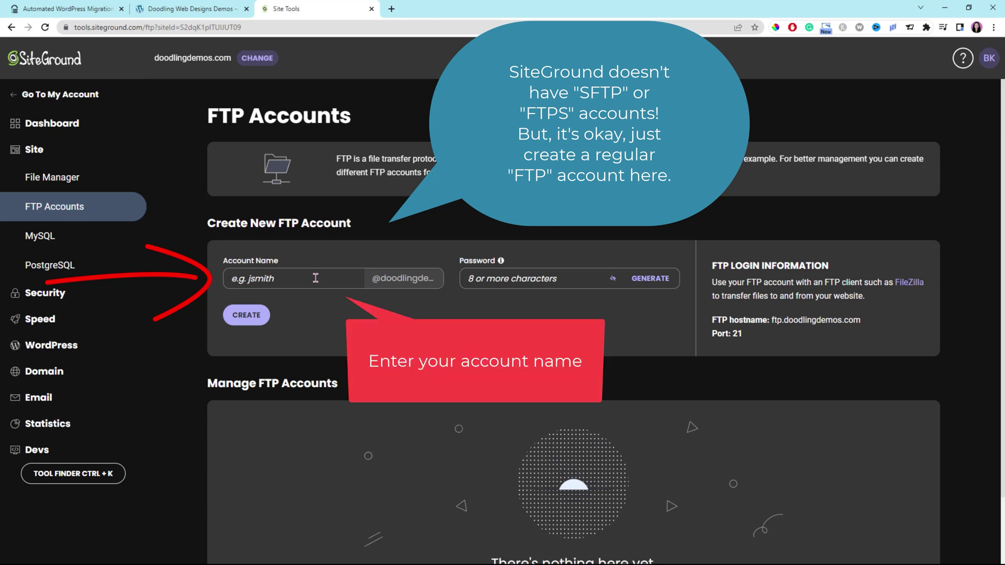
text(boolie)
click(494, 277)
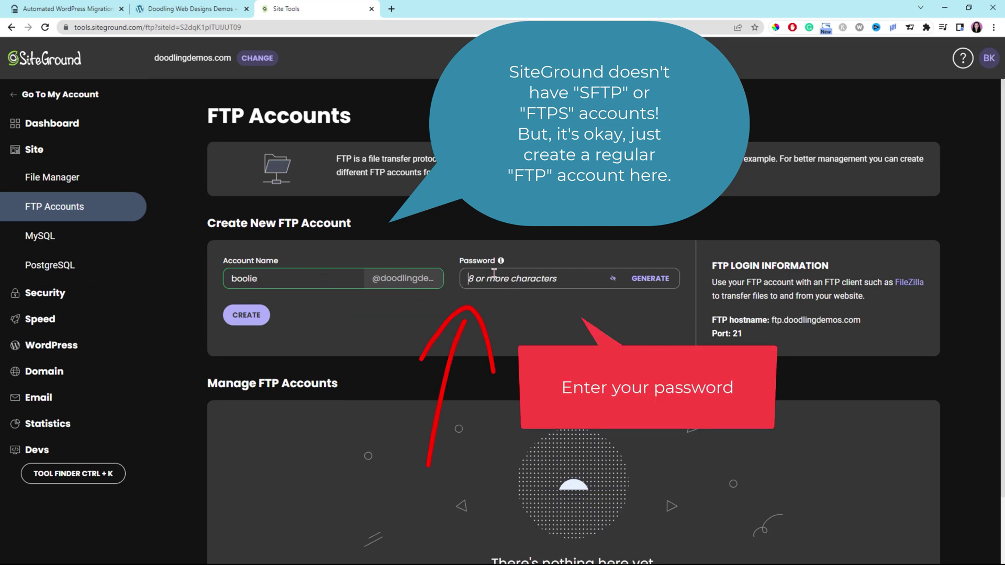
text(a)
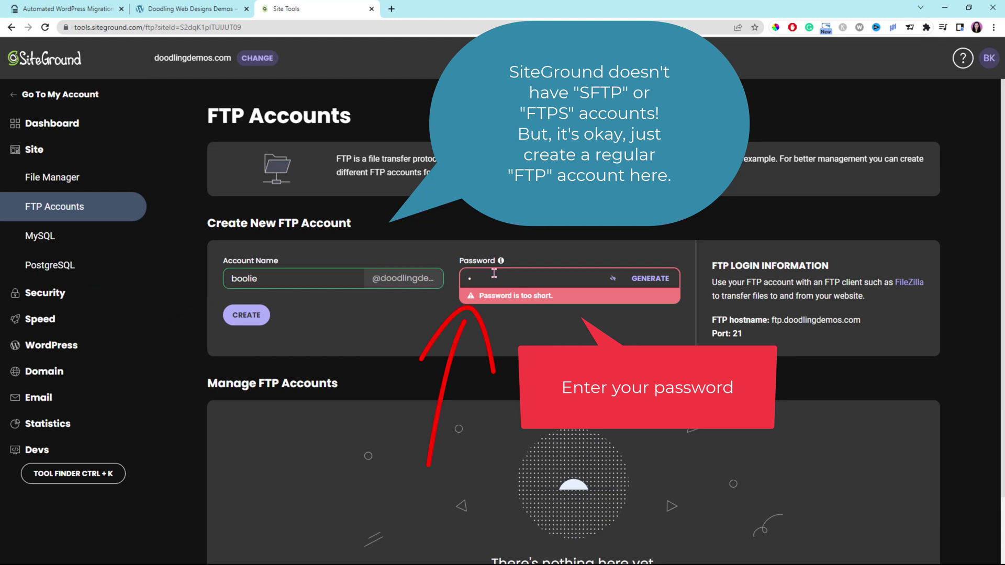
text(*****)
text(******)
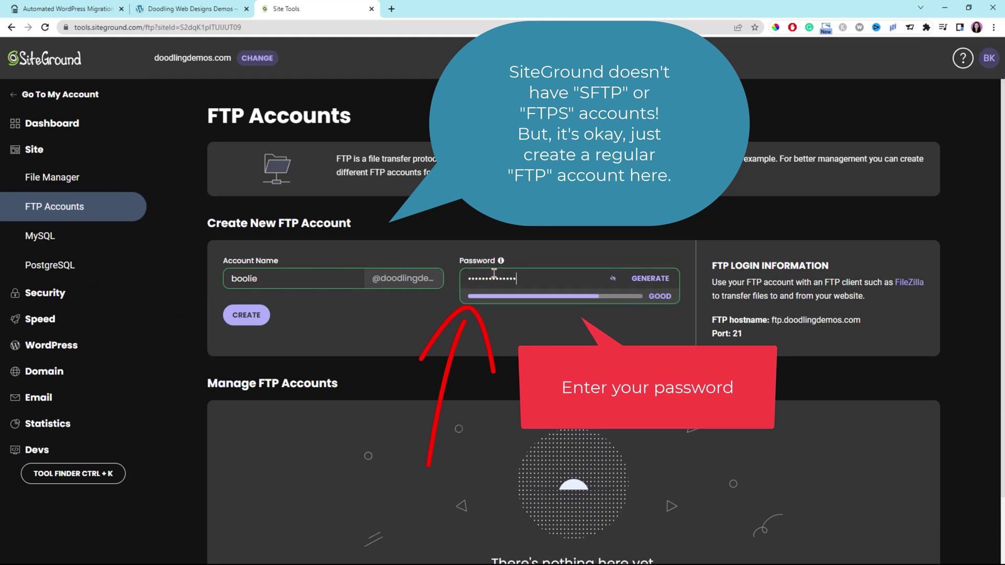
click(247, 315)
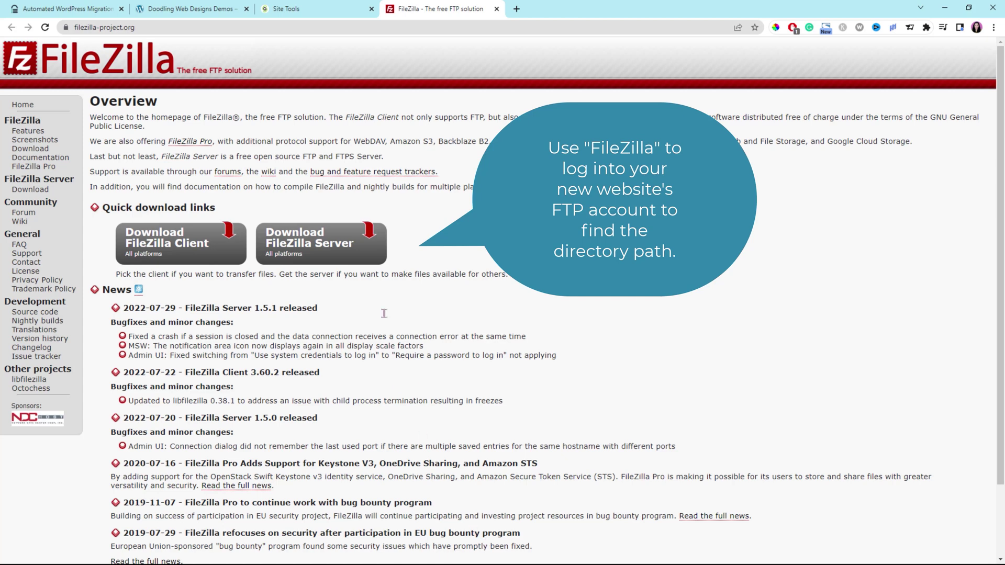
Step: Copy the FTP hostname ftp.doodlingdemos.com from SiteGround's FTP Login Information
key(ctrl+w)
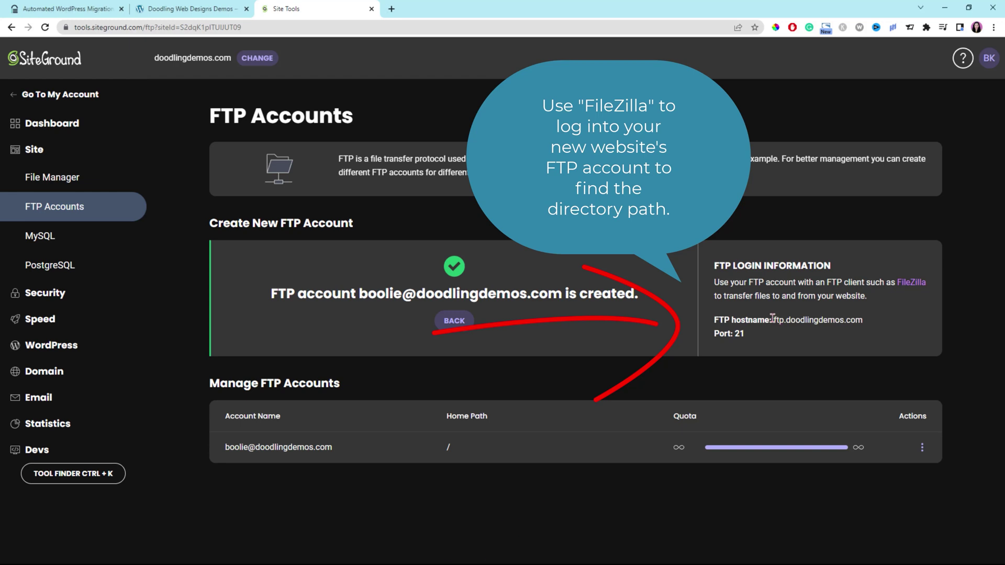
drag(775, 320, 866, 323)
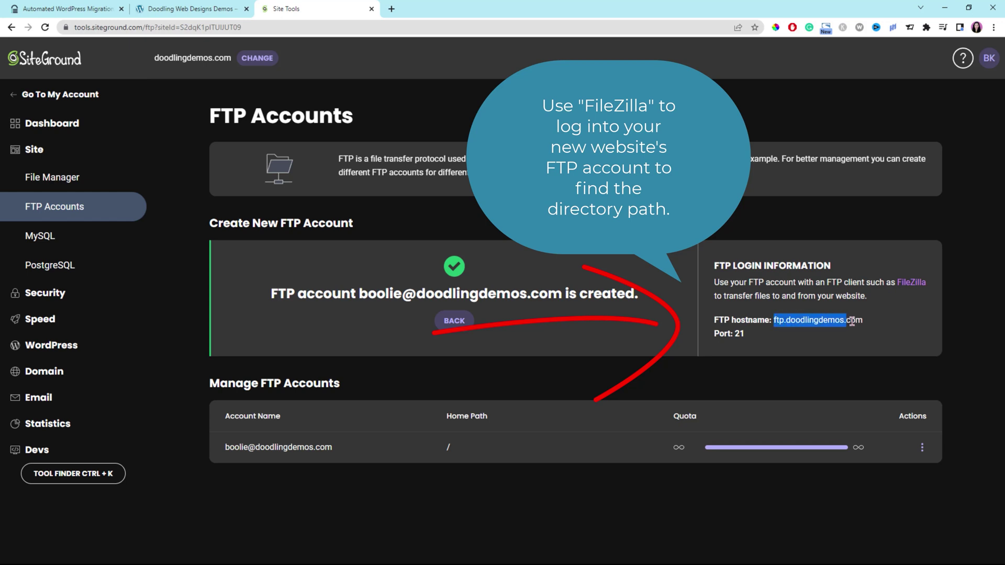
right_click(817, 320)
click(689, 337)
Step: Bring the FileZilla client to the front on the desktop
key(alt+Tab)
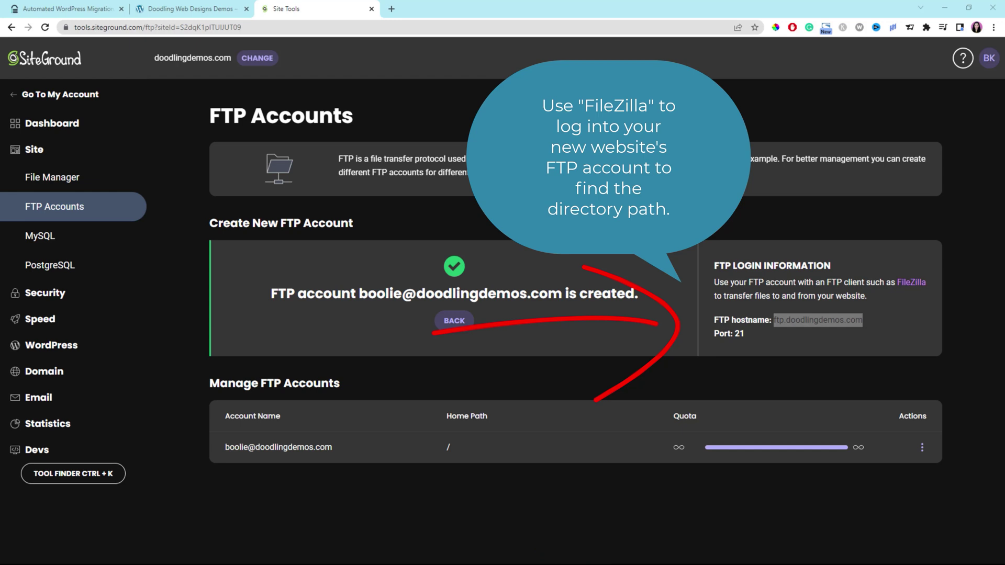
key(alt+Tab)
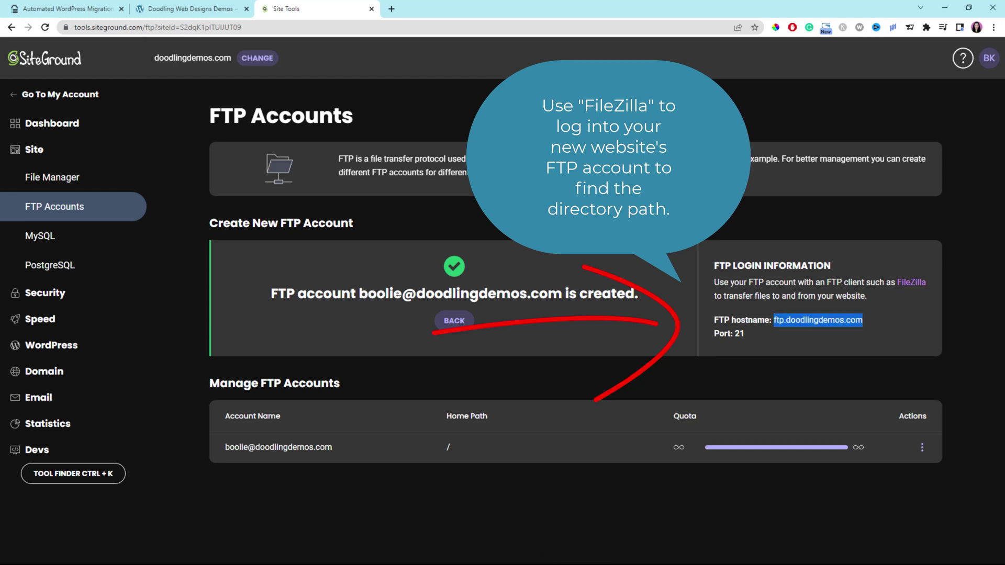
key(alt+Tab)
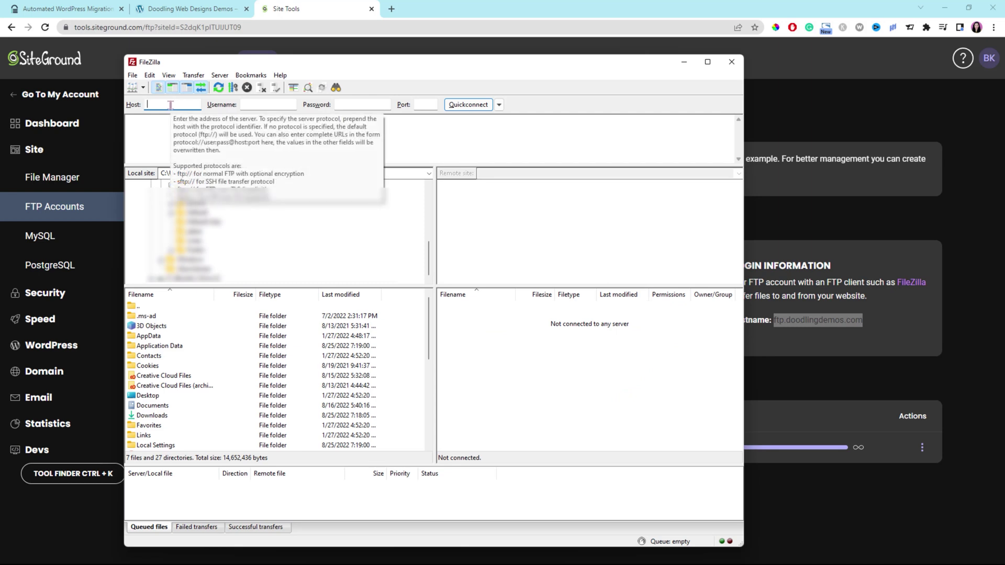
Step: Quickconnect to ftp.doodlingdemos.com with the new FTP username, password and port 21, remembering the password
key(ctrl+v)
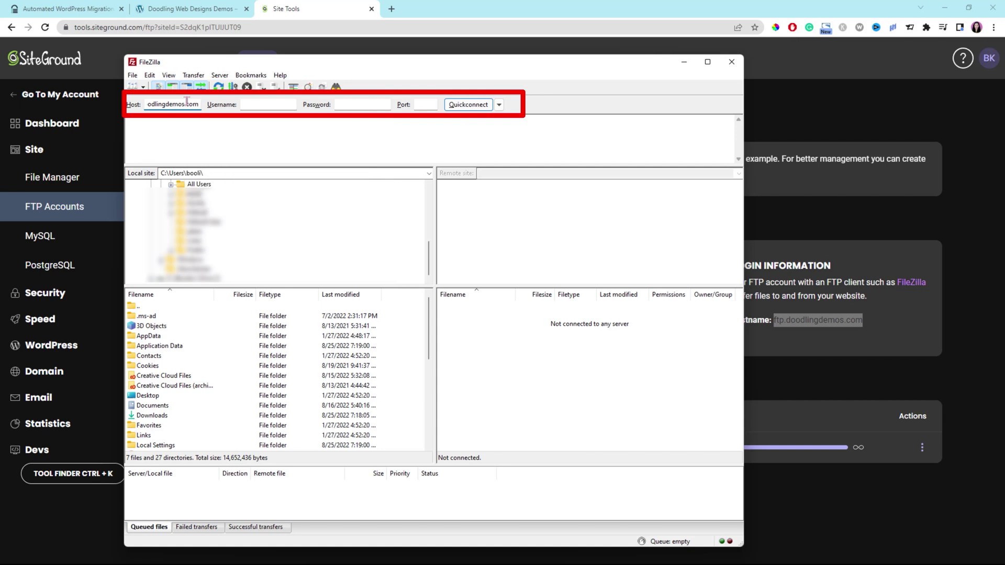
click(269, 104)
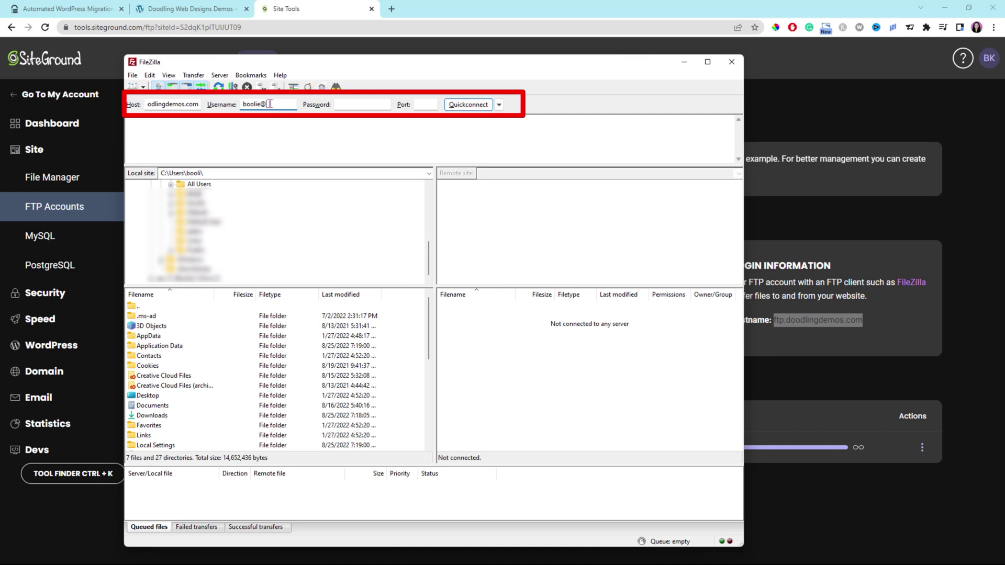
click(287, 104)
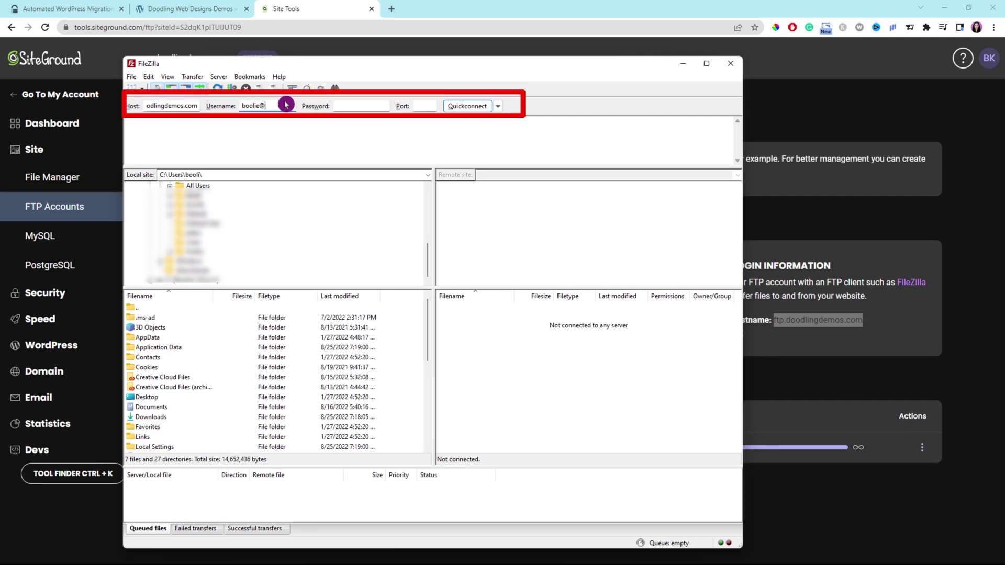
key(Tab)
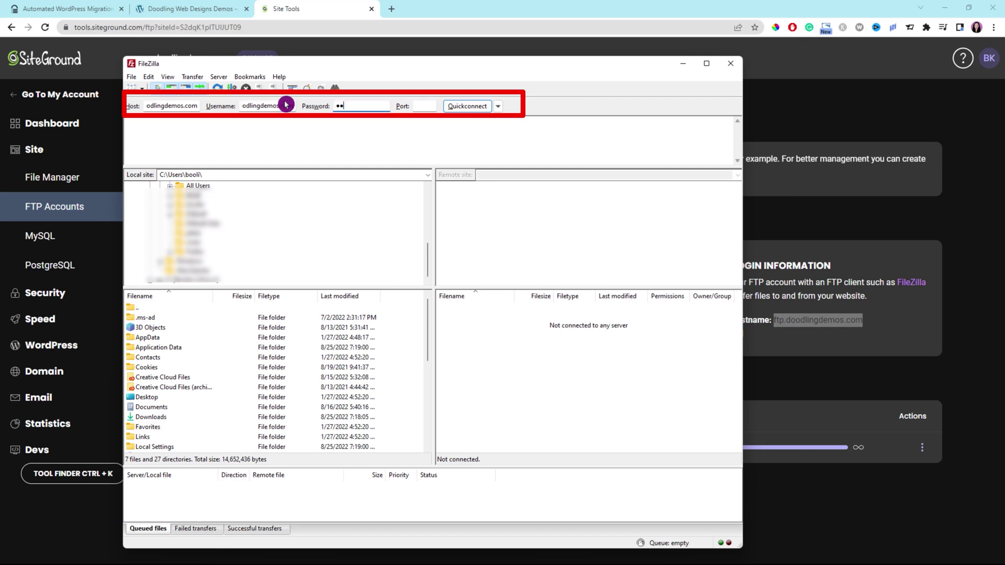
text(•••)
text(•••)
click(422, 105)
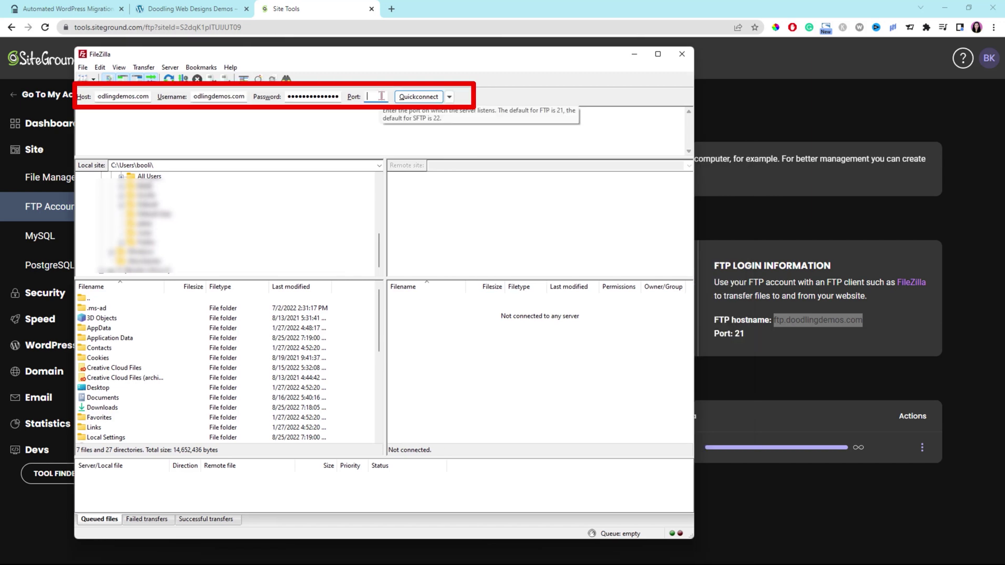
text(21)
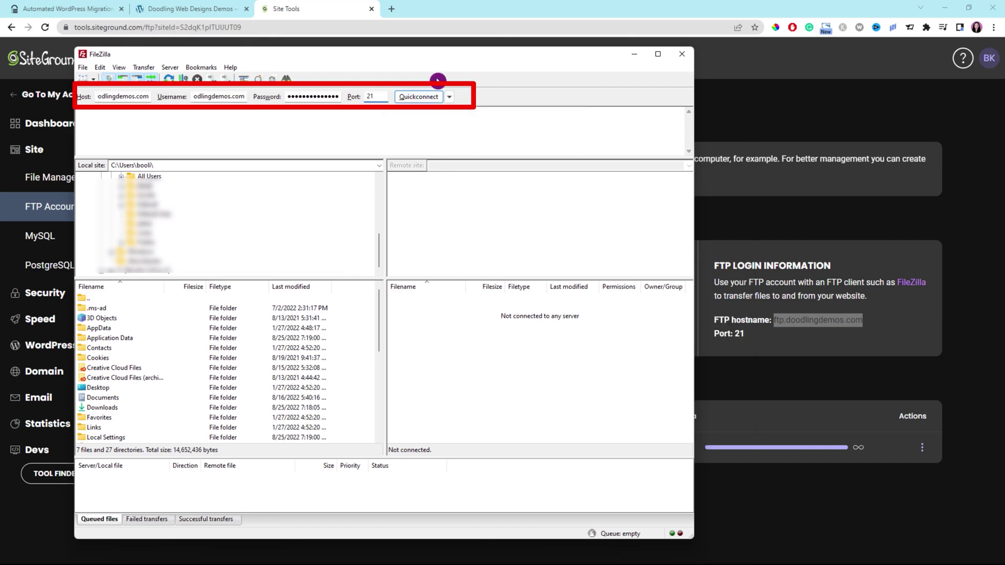
click(428, 97)
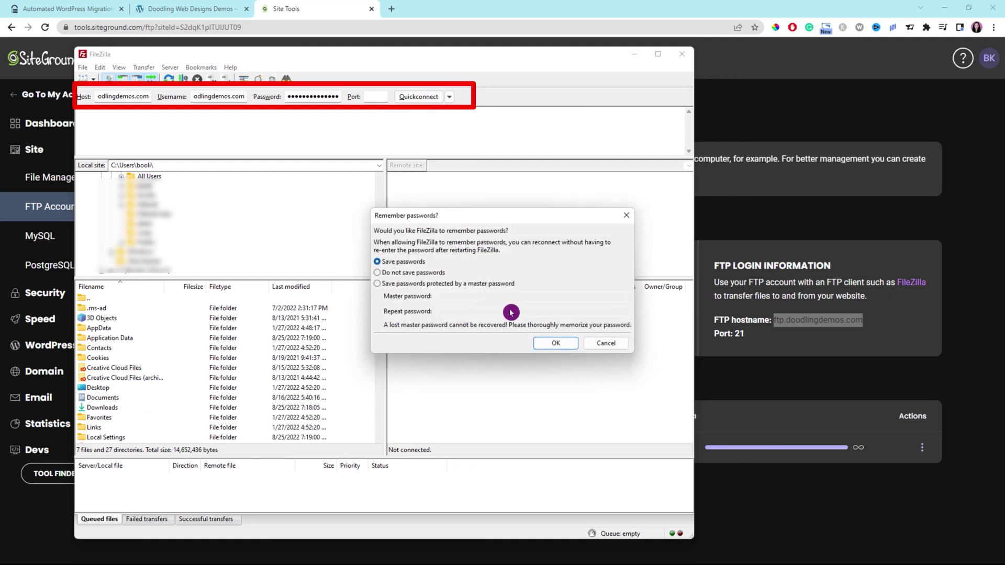
click(555, 343)
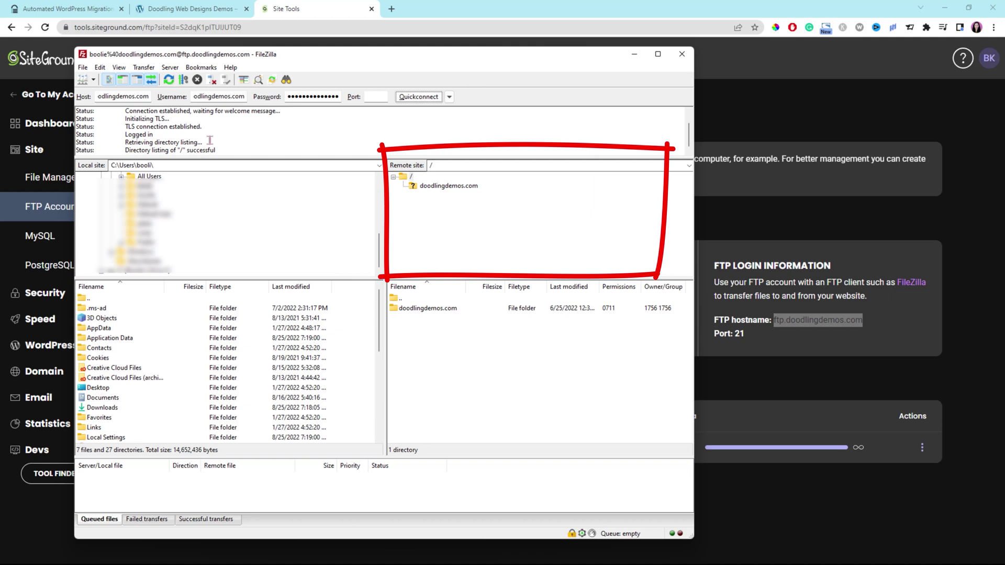
Step: Browse into public_html and copy the remote path /doodlingdemos.com/public_html
click(414, 186)
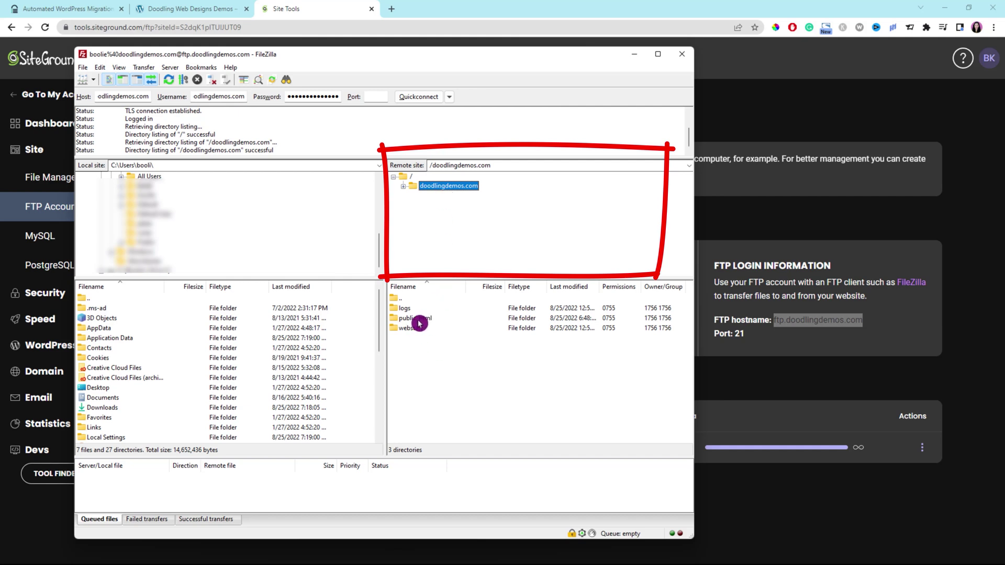
click(403, 186)
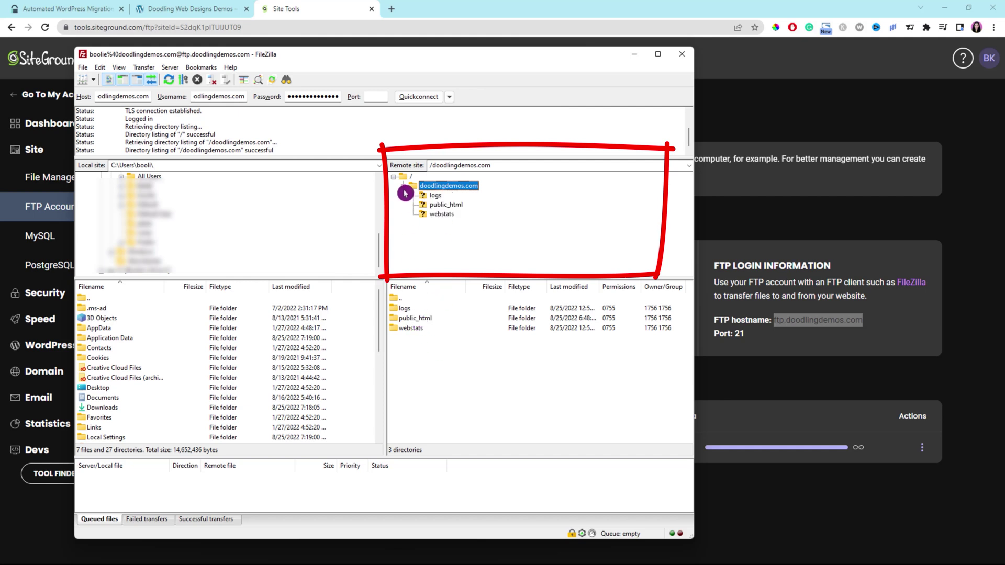
click(440, 206)
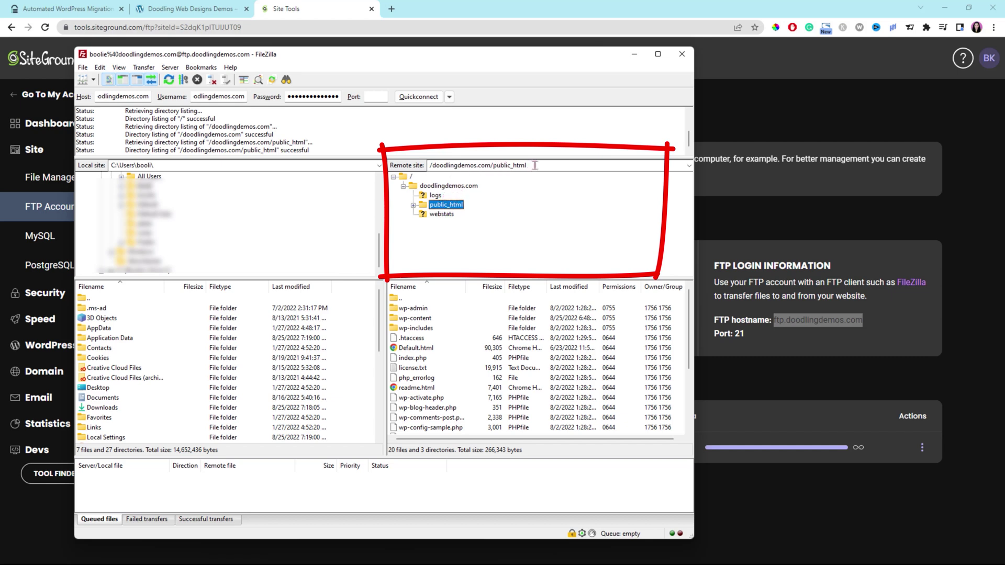
click(534, 165)
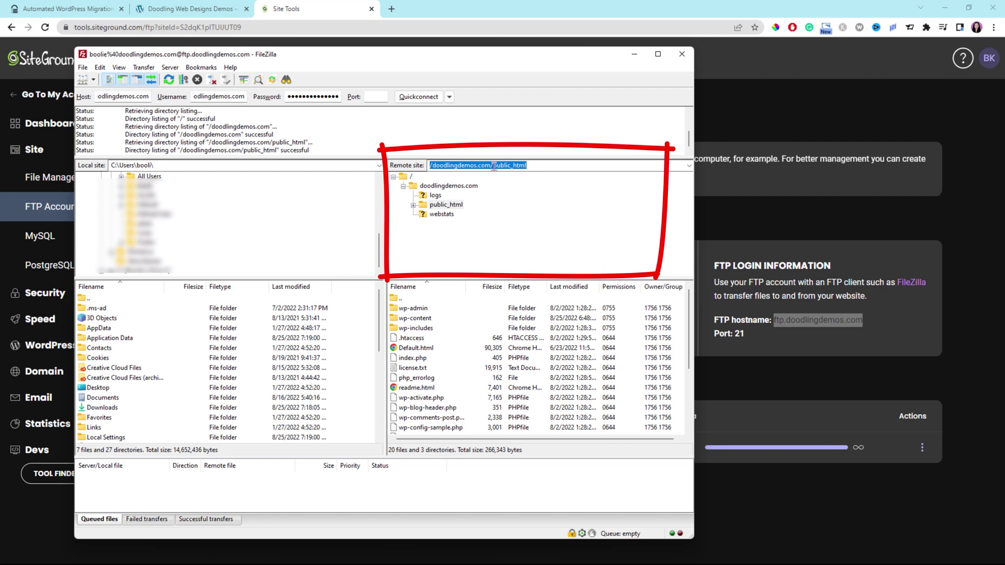
right_click(494, 165)
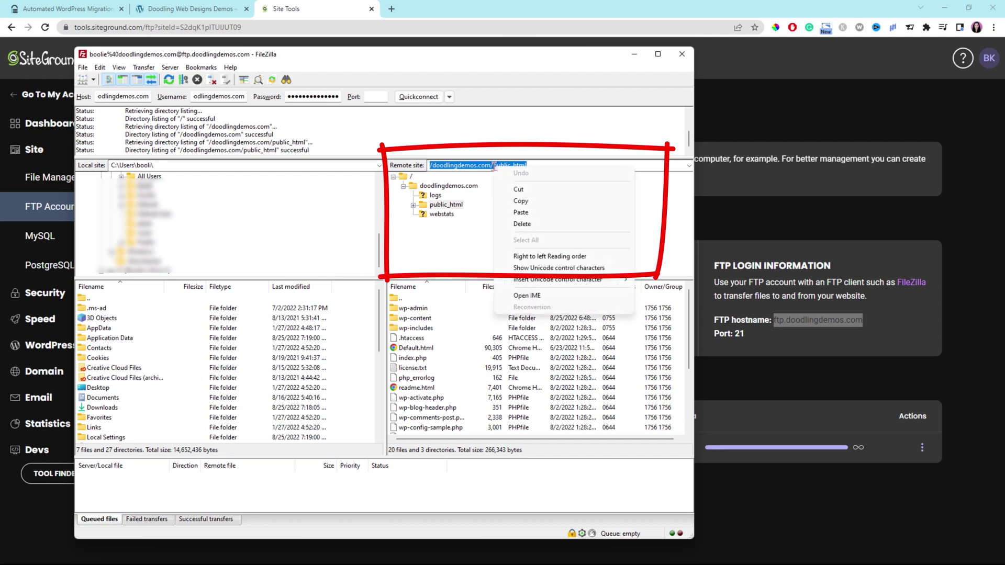
click(533, 204)
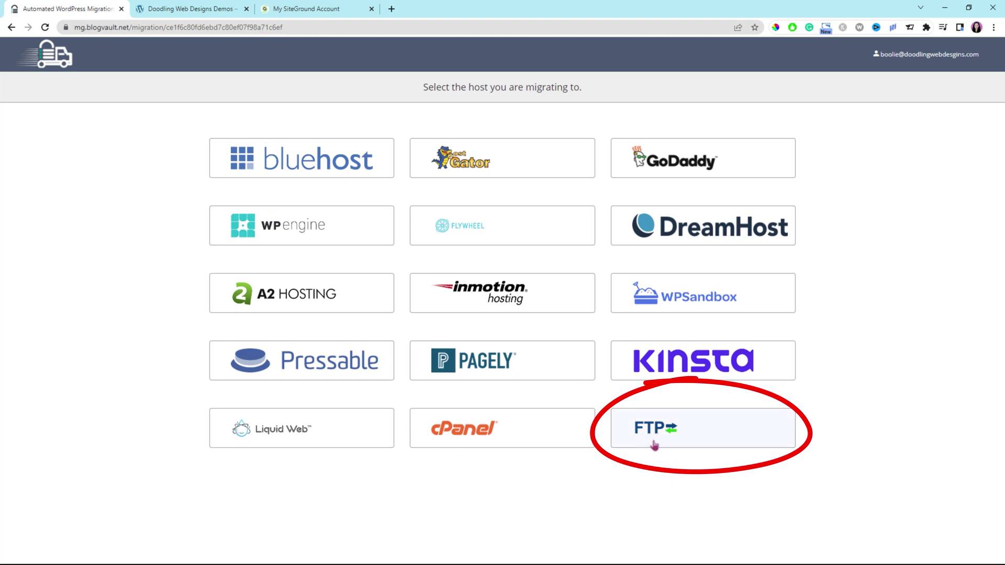
click(654, 445)
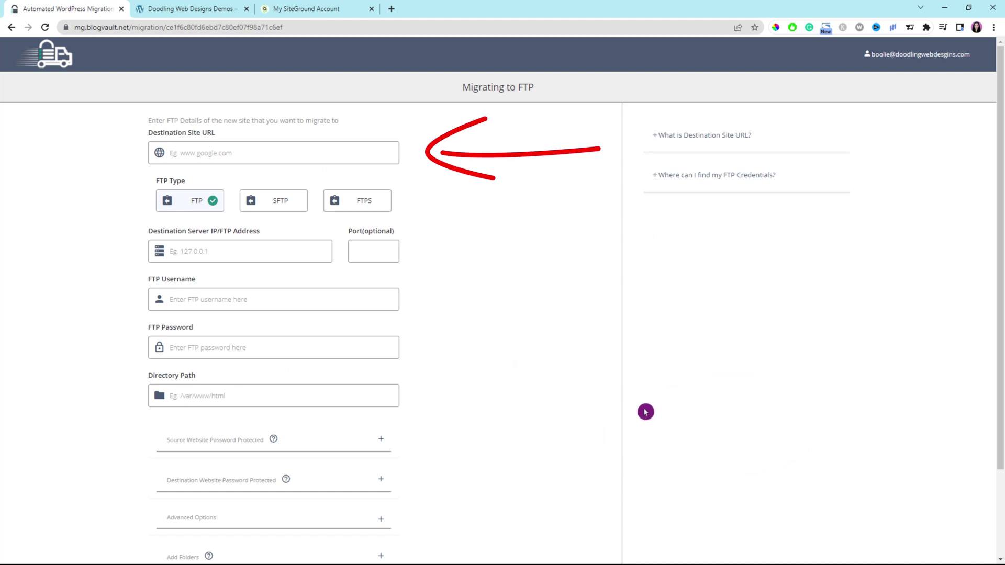
click(238, 154)
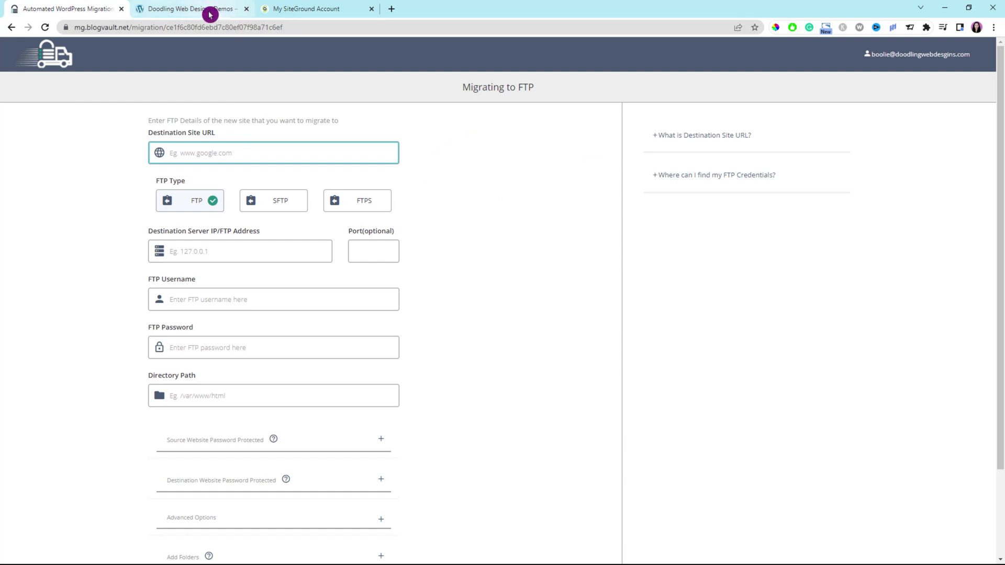
click(205, 9)
click(112, 29)
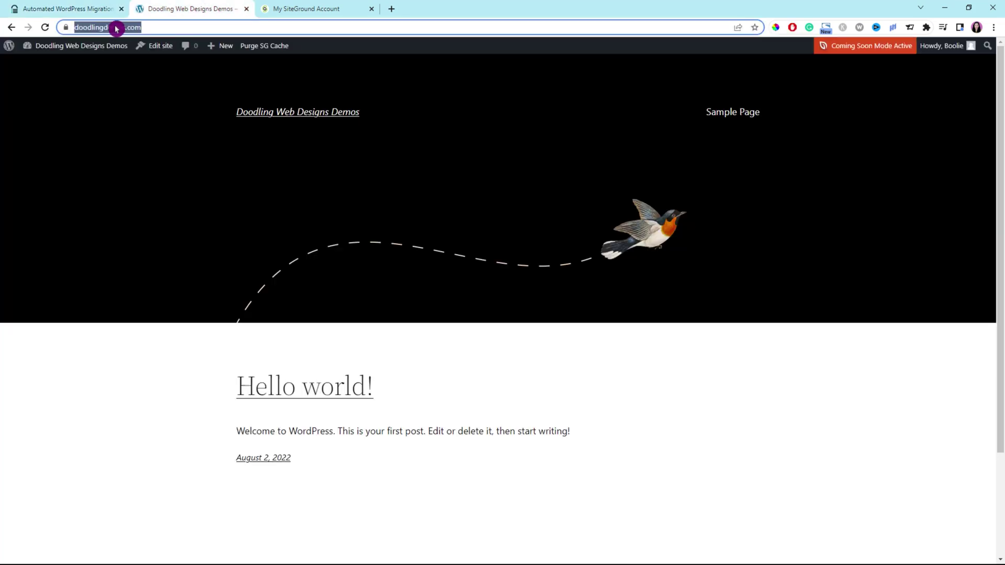
right_click(114, 29)
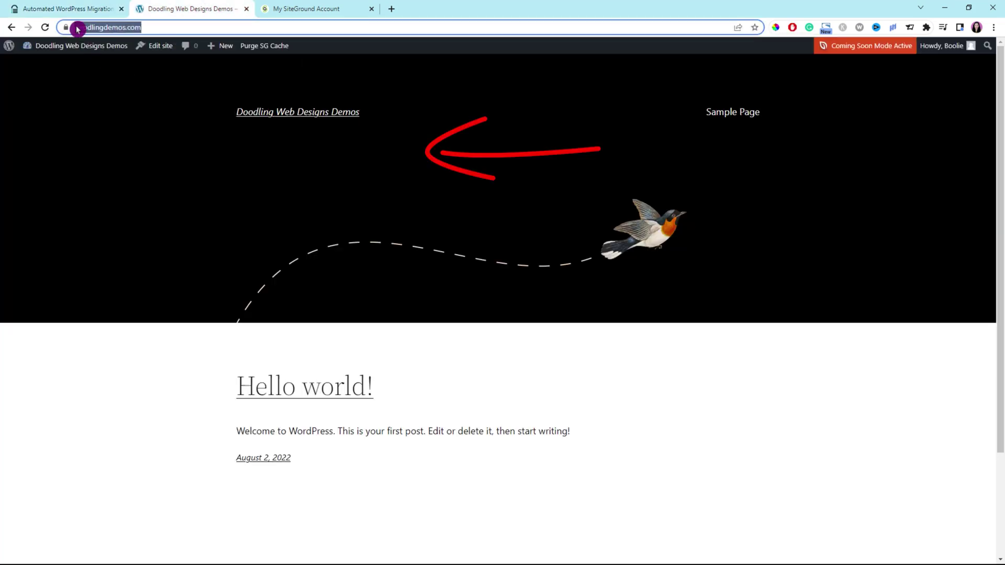
click(66, 9)
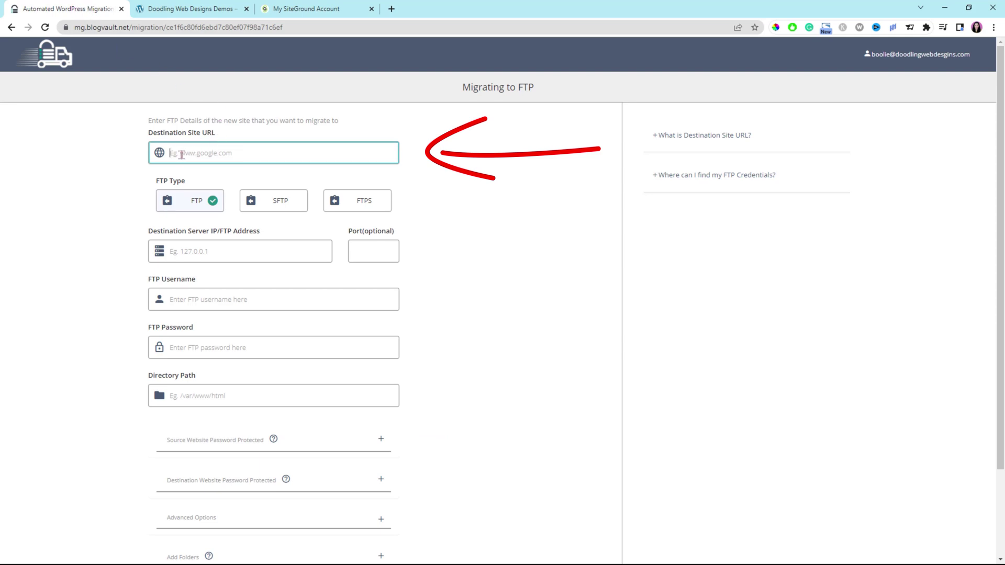
text(https://doodlingdemos.com/)
click(468, 192)
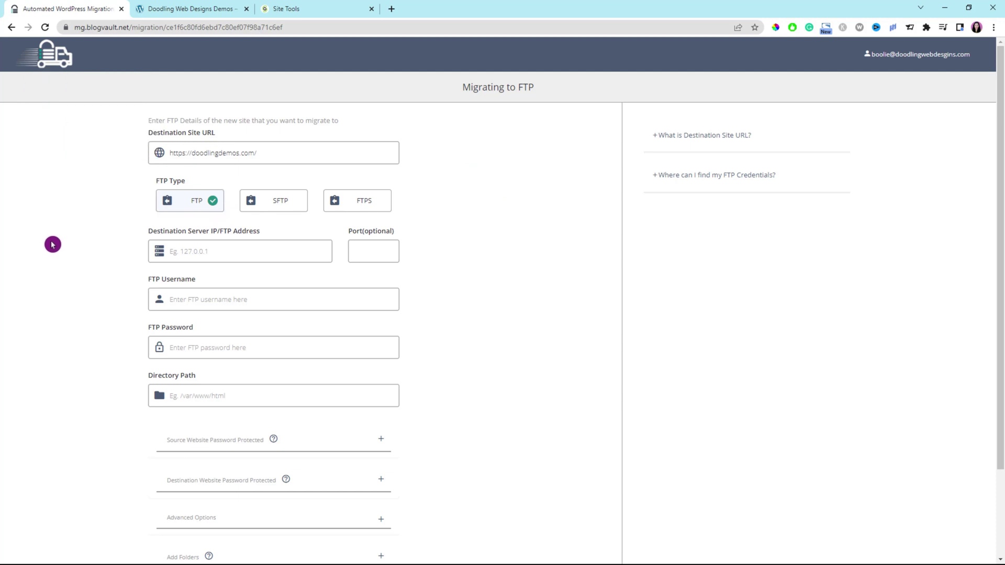
click(314, 9)
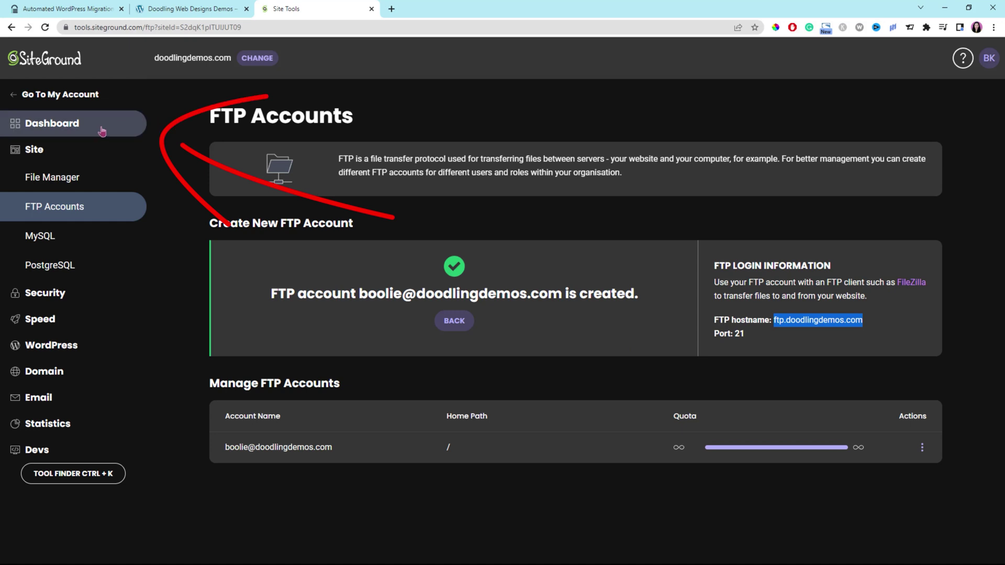
Step: Copy the site IP 35.208.111.93 from the dashboard's Site Information
click(52, 123)
scroll(645, 391, down, 3)
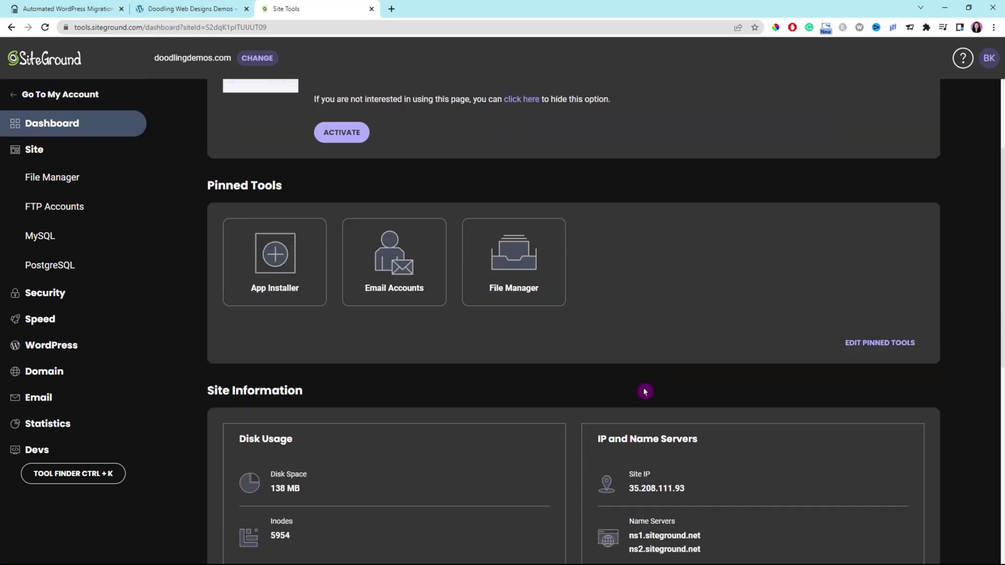
scroll(645, 391, down, 1)
drag(630, 448, 686, 449)
right_click(654, 447)
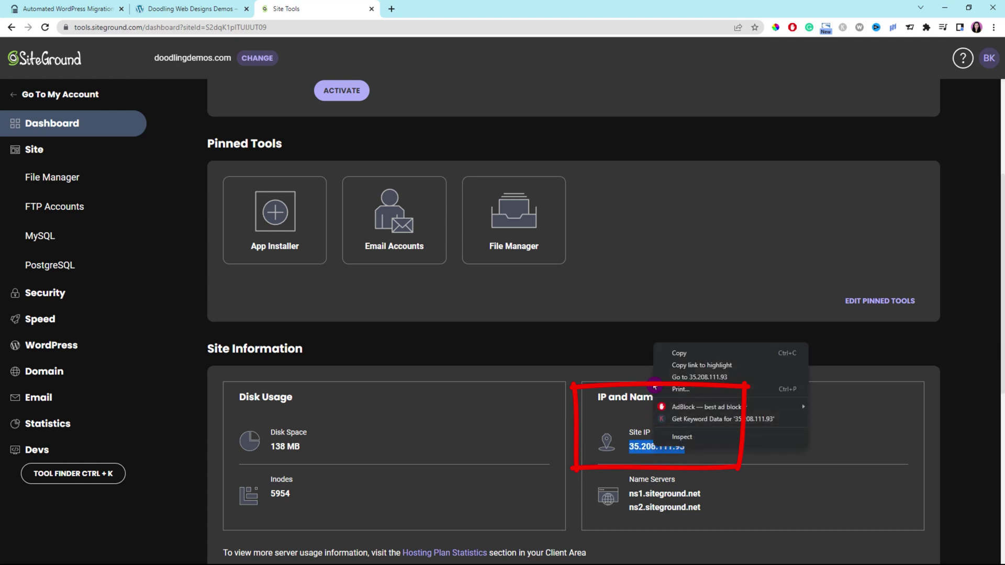
click(675, 355)
click(68, 9)
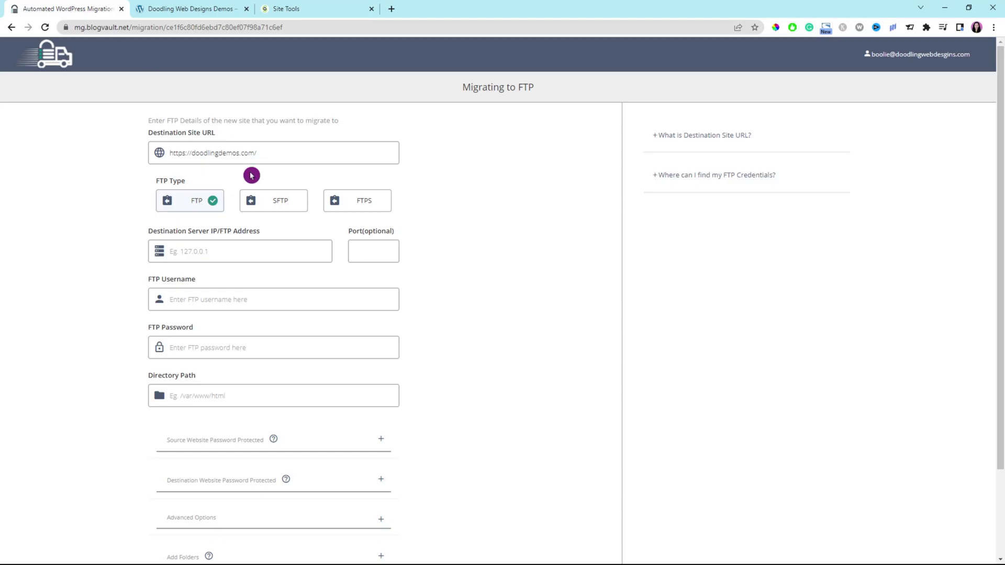
click(185, 255)
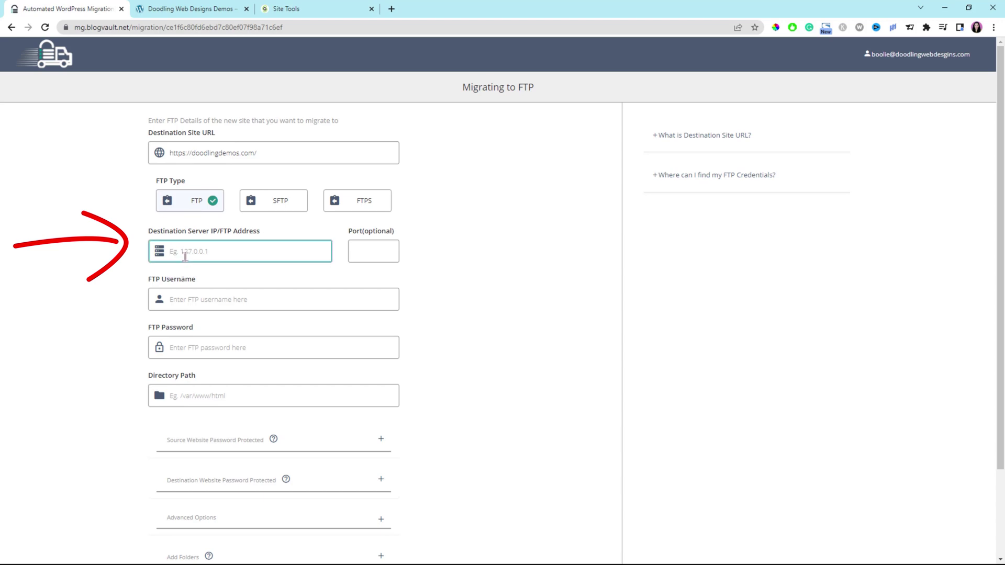
click(369, 251)
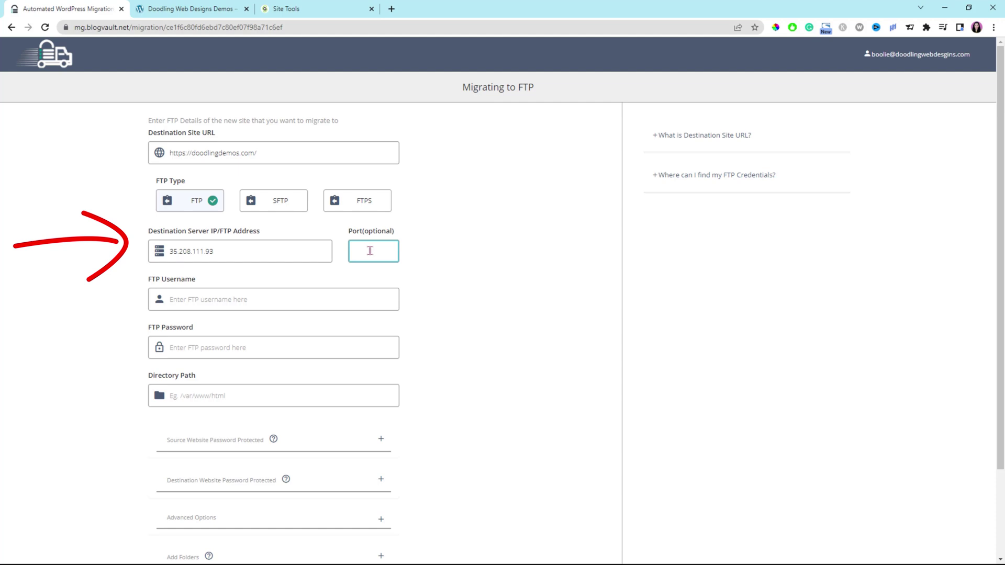
text(21)
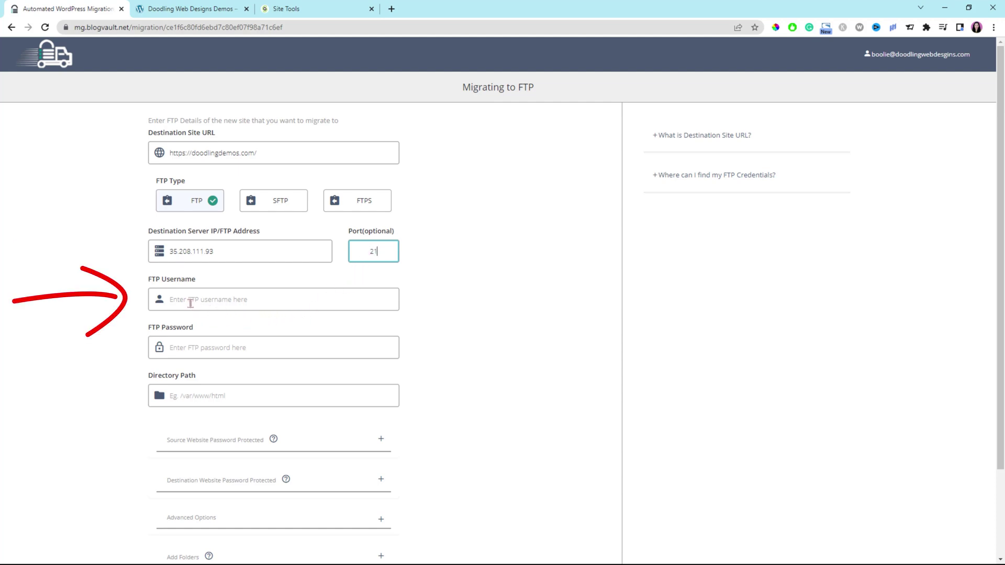
click(187, 302)
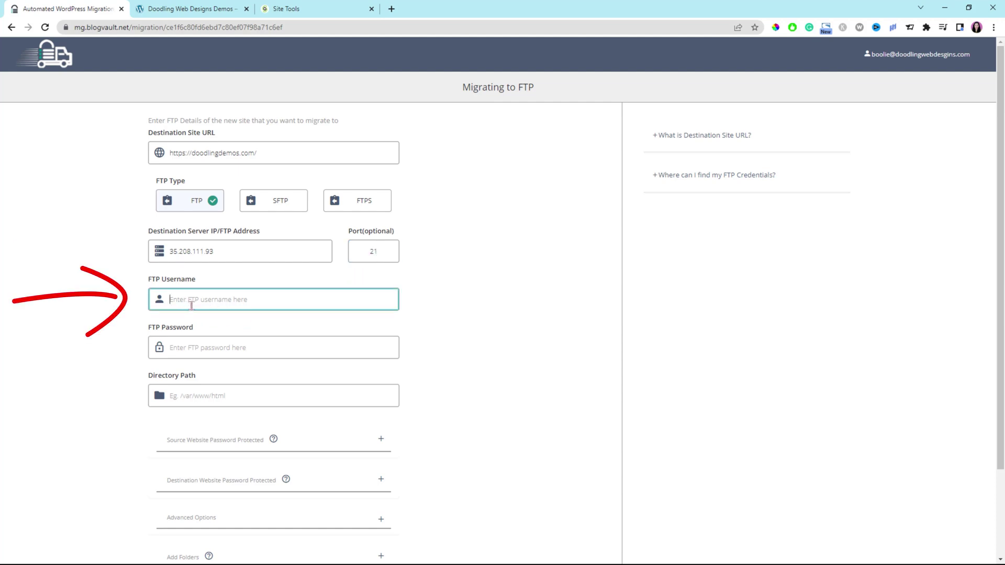
click(194, 349)
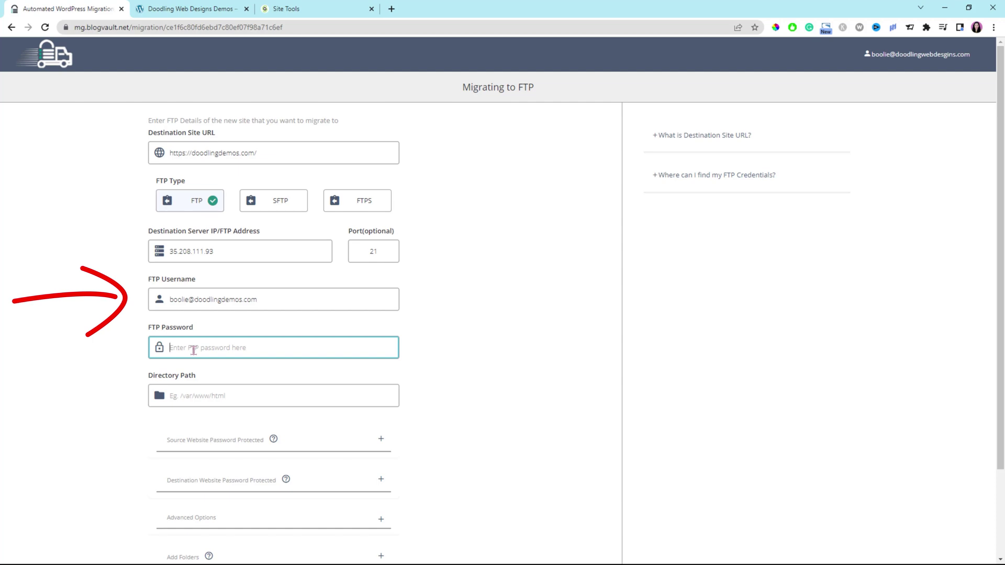
text(•)
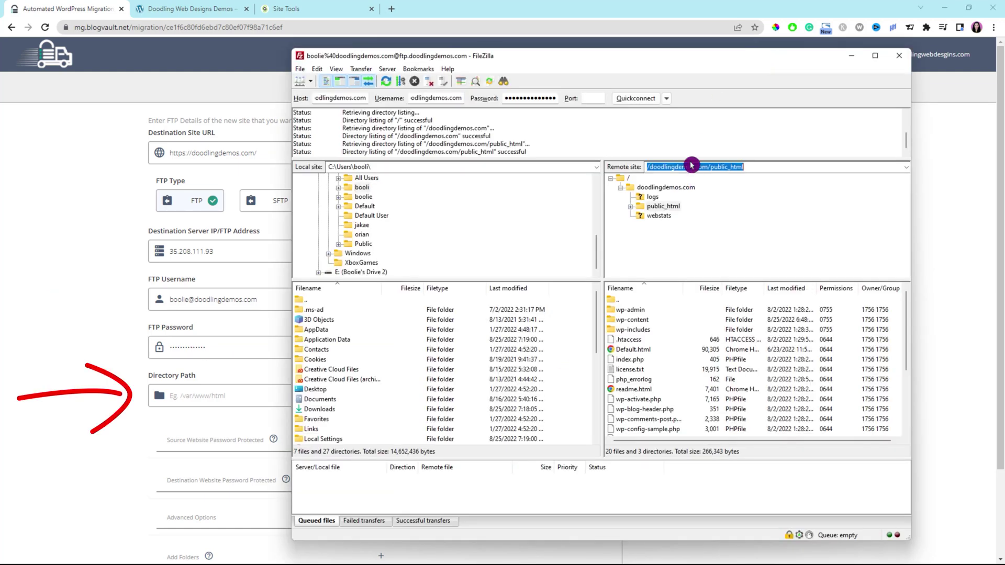
Step: Copy the remote public_html folder path from FileZilla
right_click(690, 166)
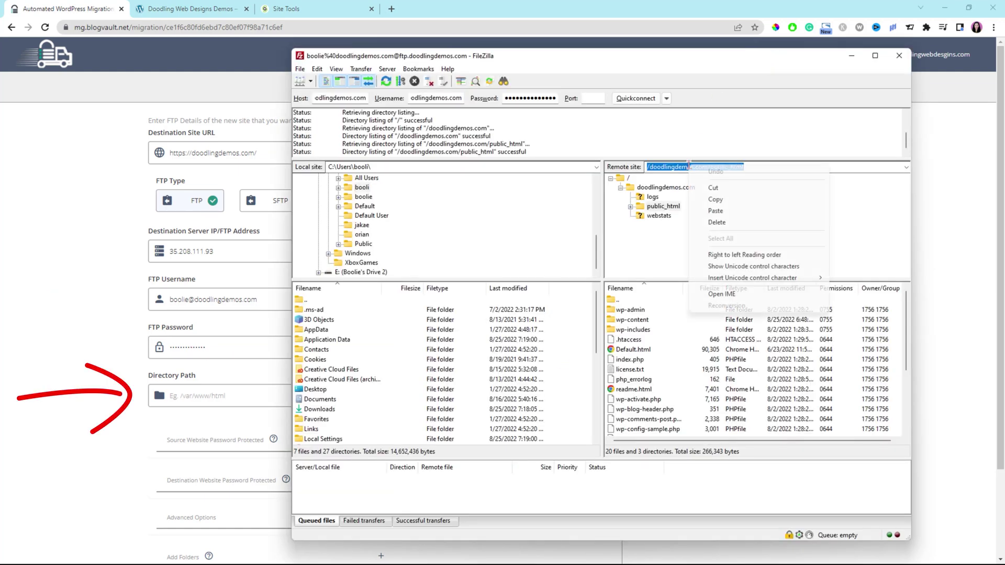
click(729, 201)
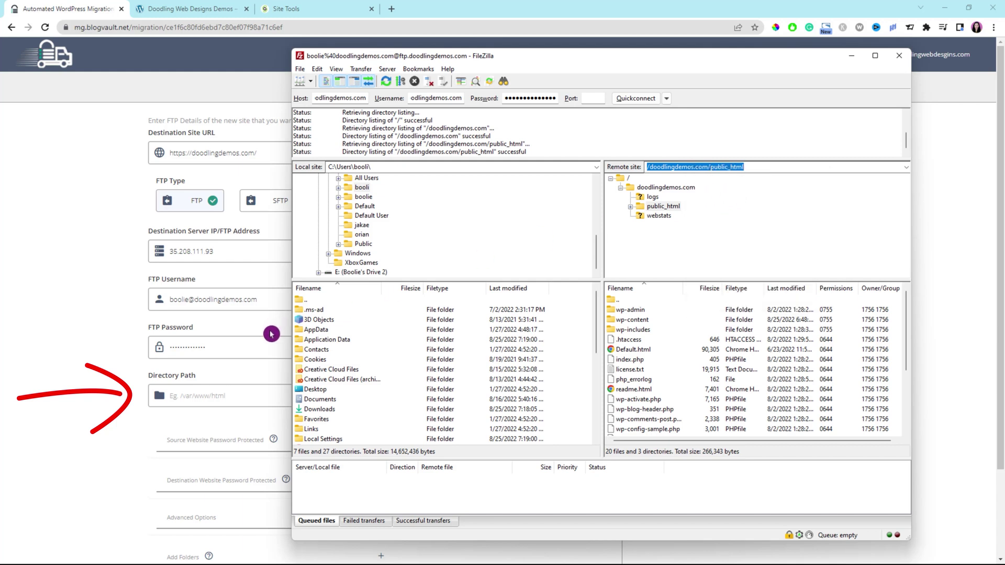
Step: Set directory path /doodlingdemos.com/public_html and start migrating backpainreliefbelt.com to doodlingdemos.com
click(205, 395)
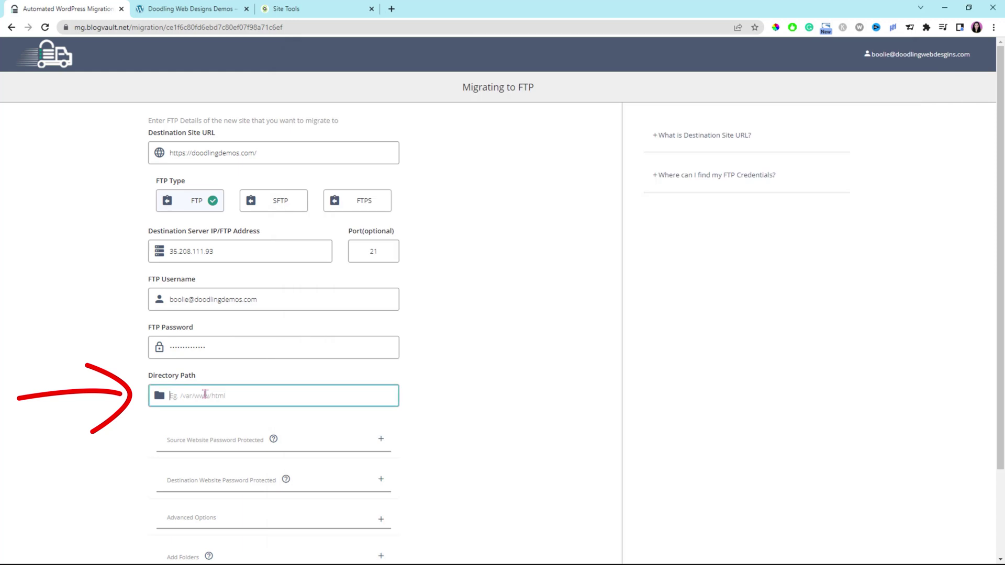
key(ctrl+v)
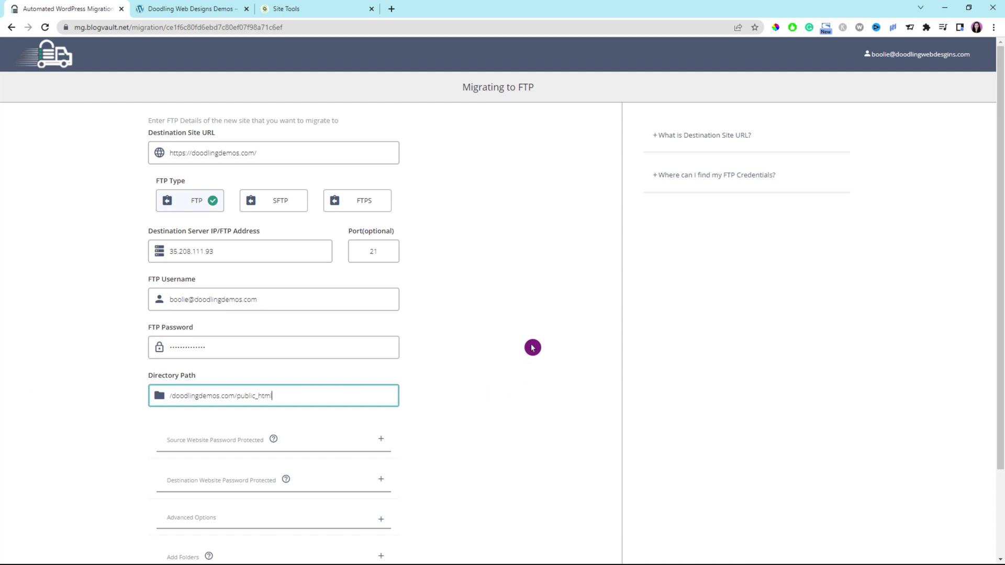
scroll(533, 348, down, 2)
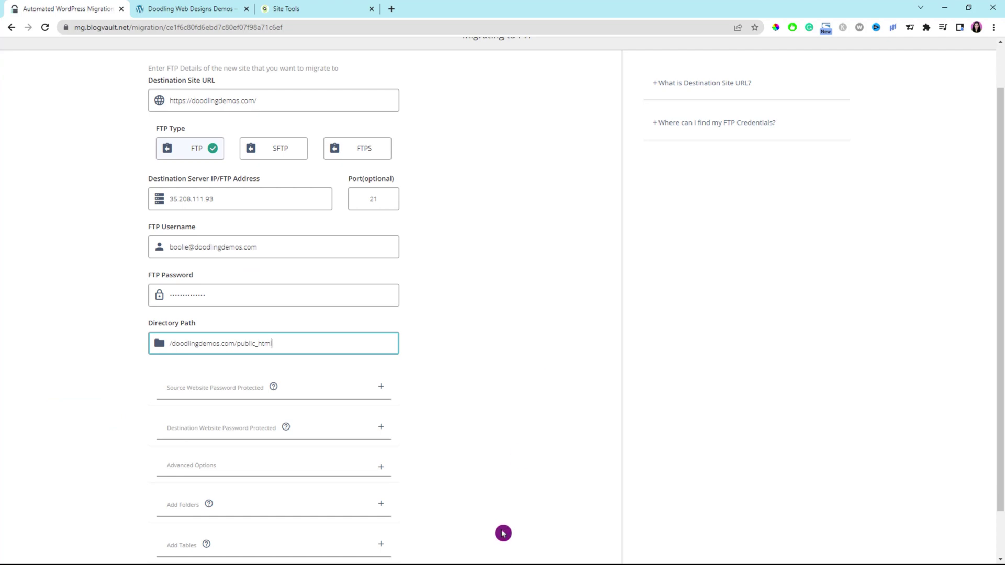
scroll(536, 402, down, 2)
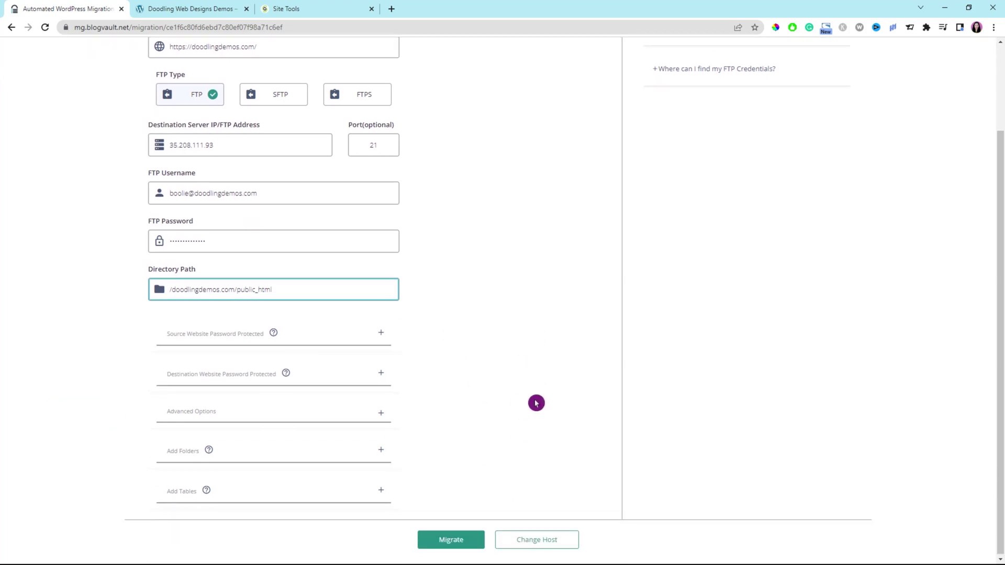
click(452, 540)
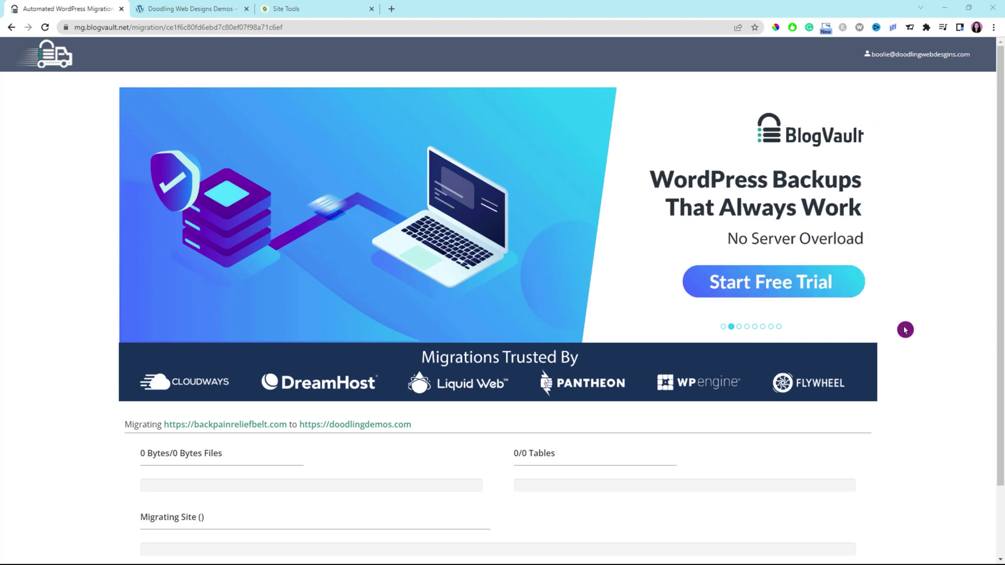
scroll(906, 330, down, 2)
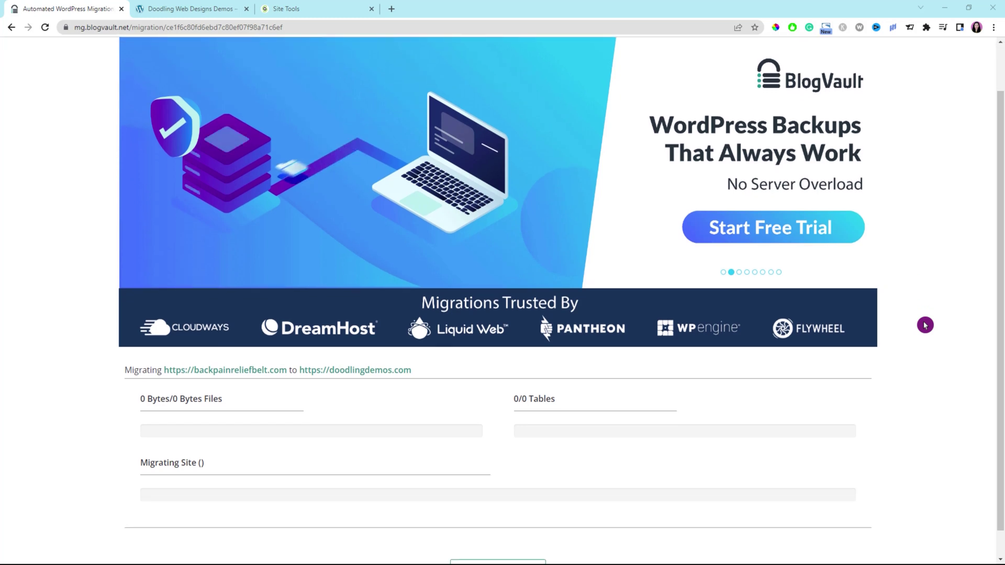
scroll(925, 325, down, 1)
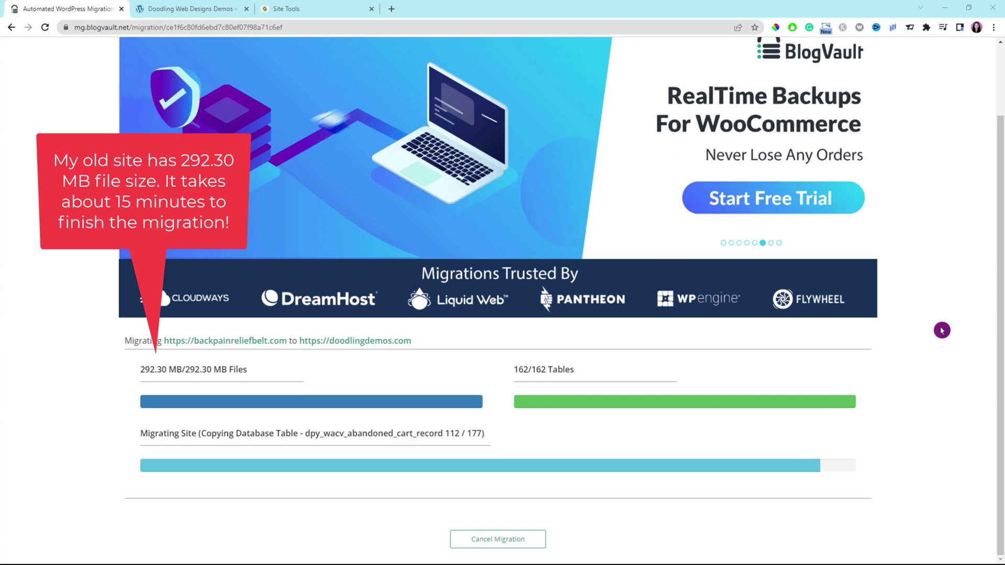
Step: Reload doodlingdemos.com showing 'This Site Is Private.' and return to Migrate Guru's completion message
click(189, 9)
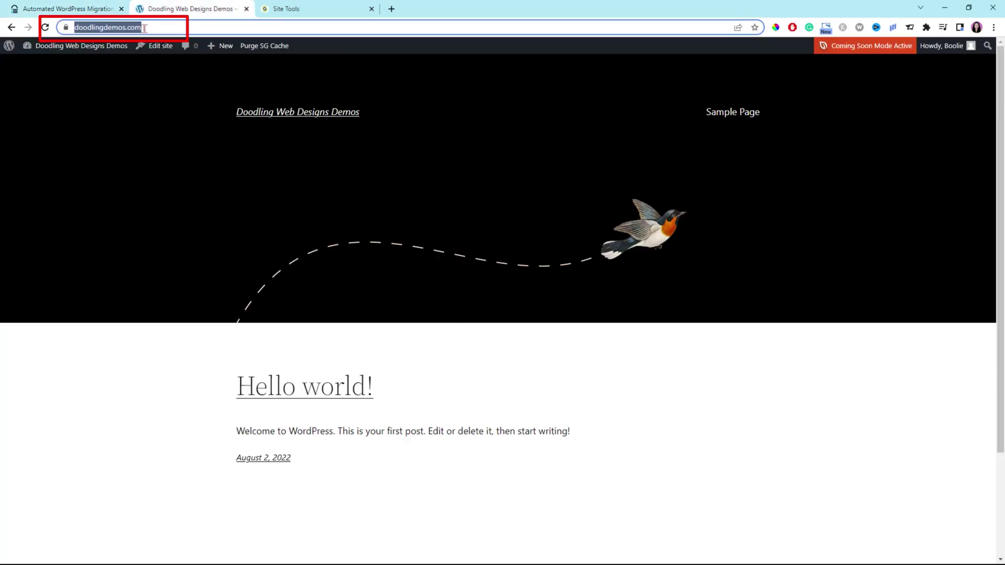
click(46, 26)
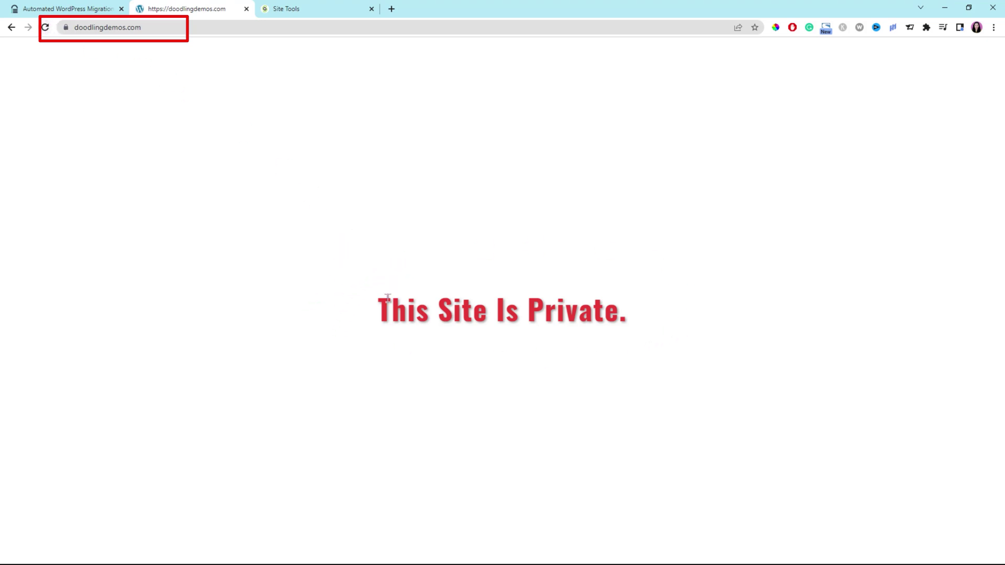
drag(378, 308, 633, 308)
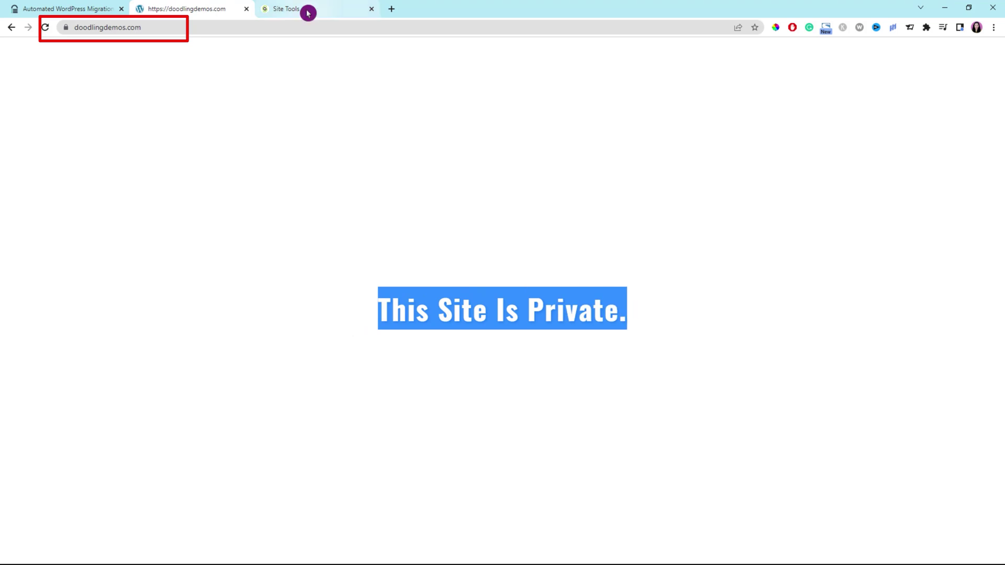
click(67, 9)
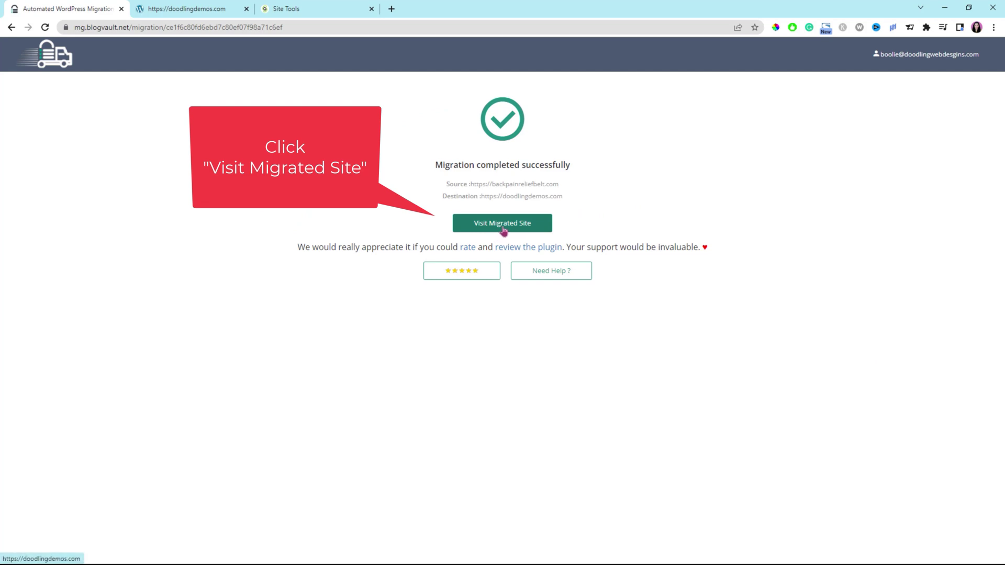
Step: Visit the migrated doodlingdemos.com dashboard and open its front page in a new tab
click(503, 228)
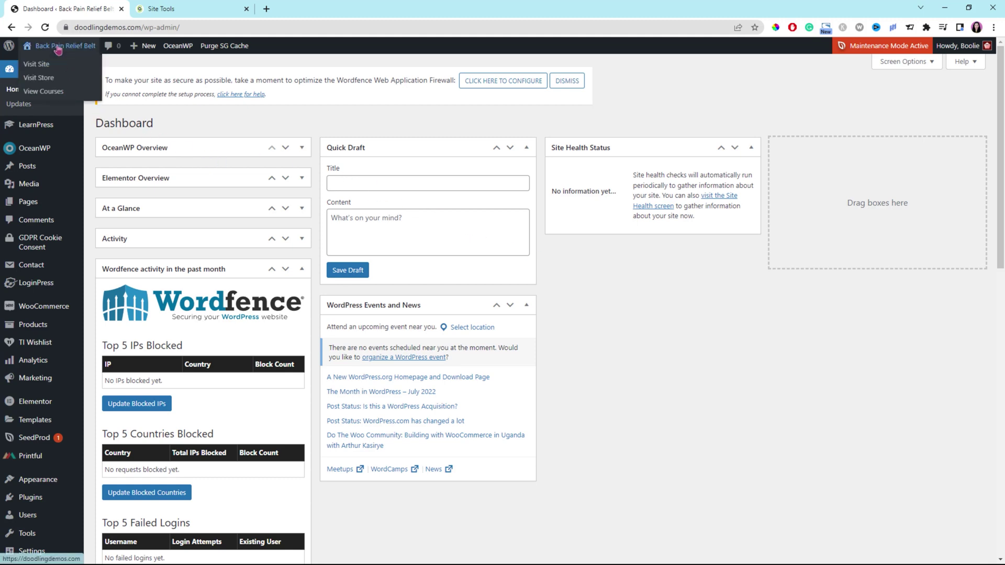
right_click(38, 67)
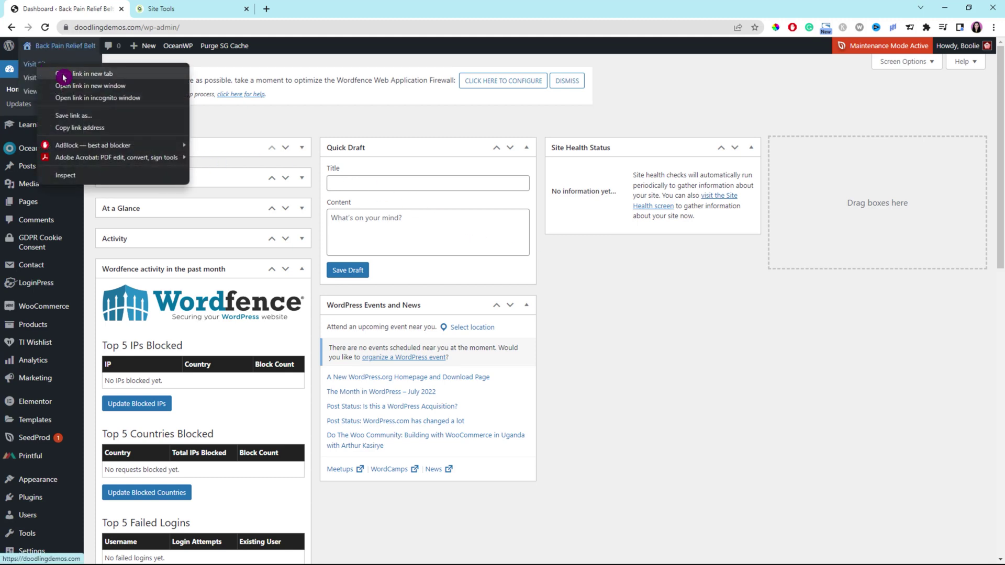
click(63, 76)
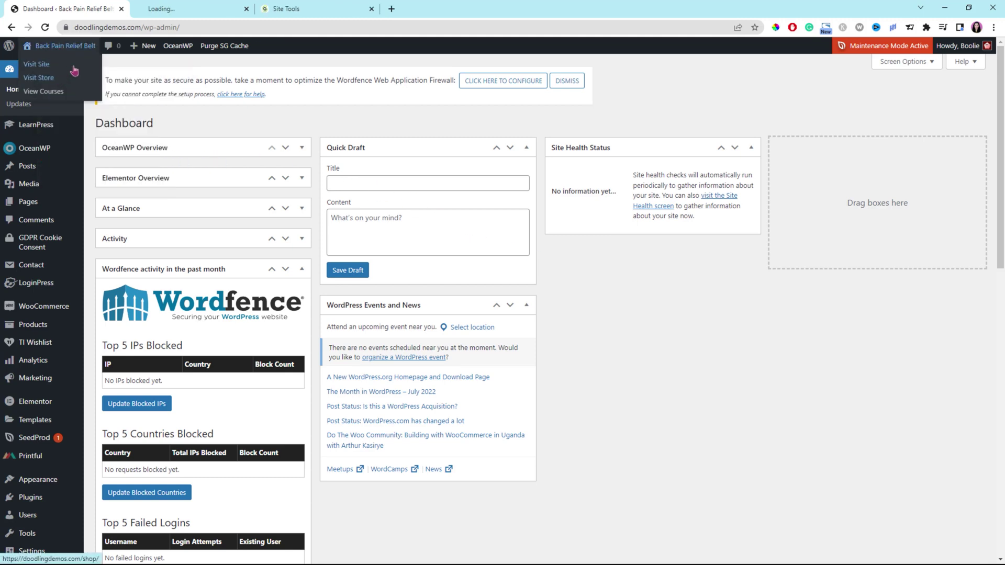
click(202, 13)
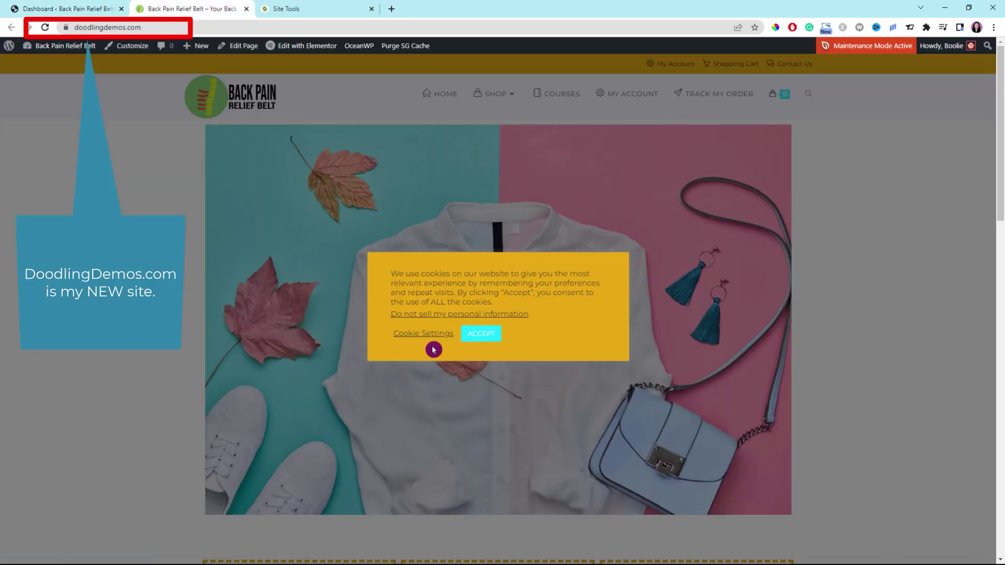
Step: Accept the cookie notice and compare the new and old Back Pain Relief Belt homepages on desktop
click(481, 334)
scroll(910, 213, down, 5)
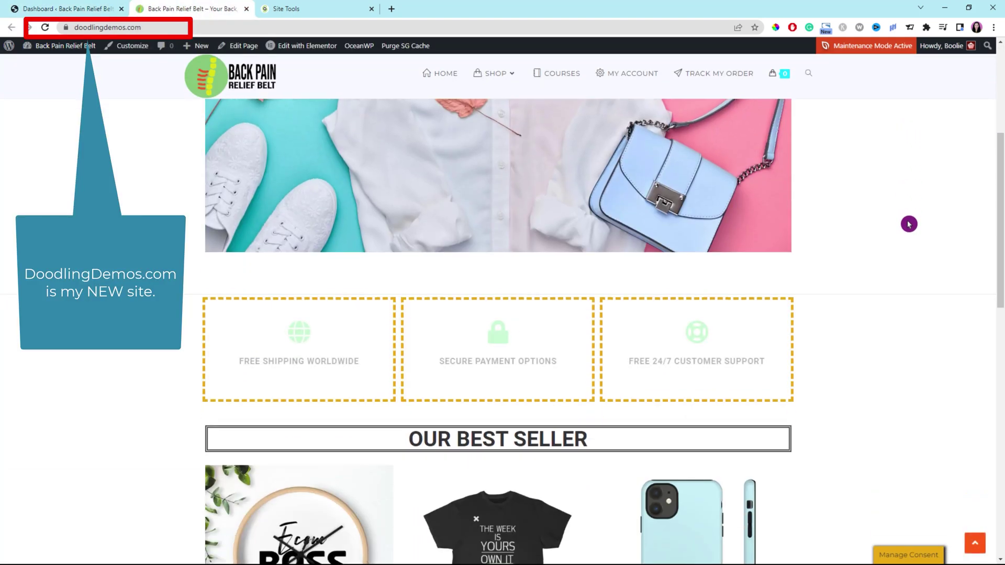
scroll(909, 224, down, 5)
scroll(909, 224, down, 5)
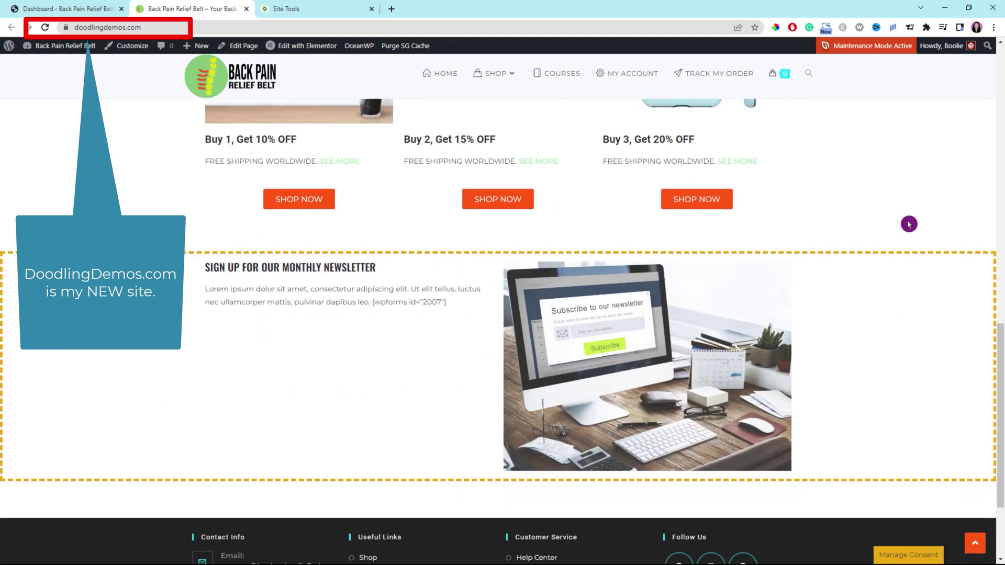
scroll(909, 224, down, 5)
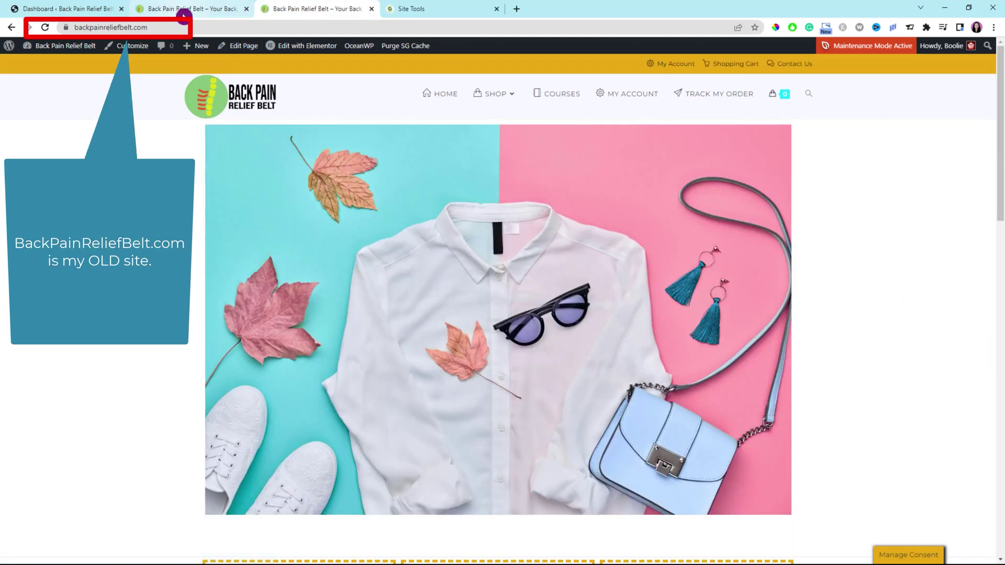
click(187, 8)
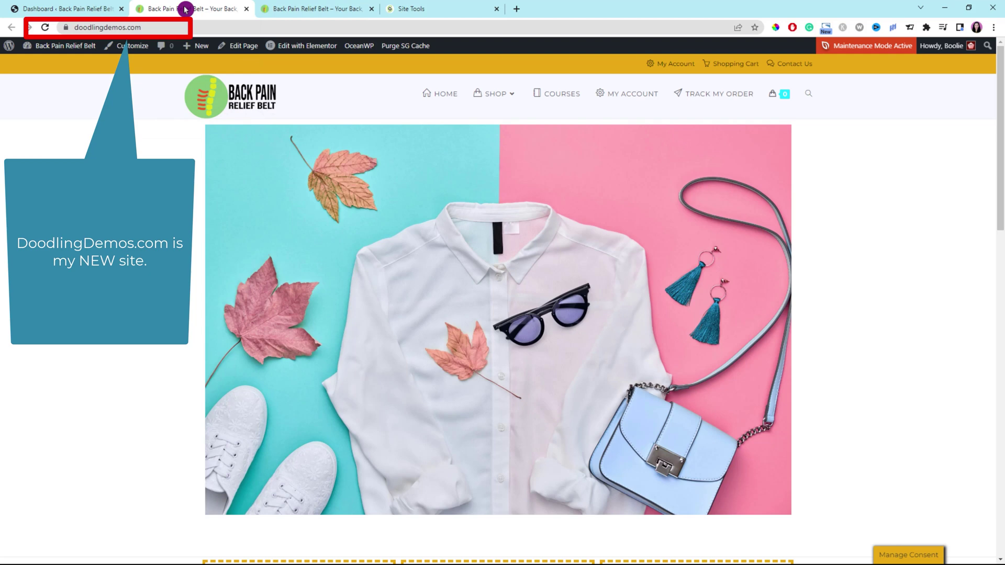
drag(141, 27, 117, 27)
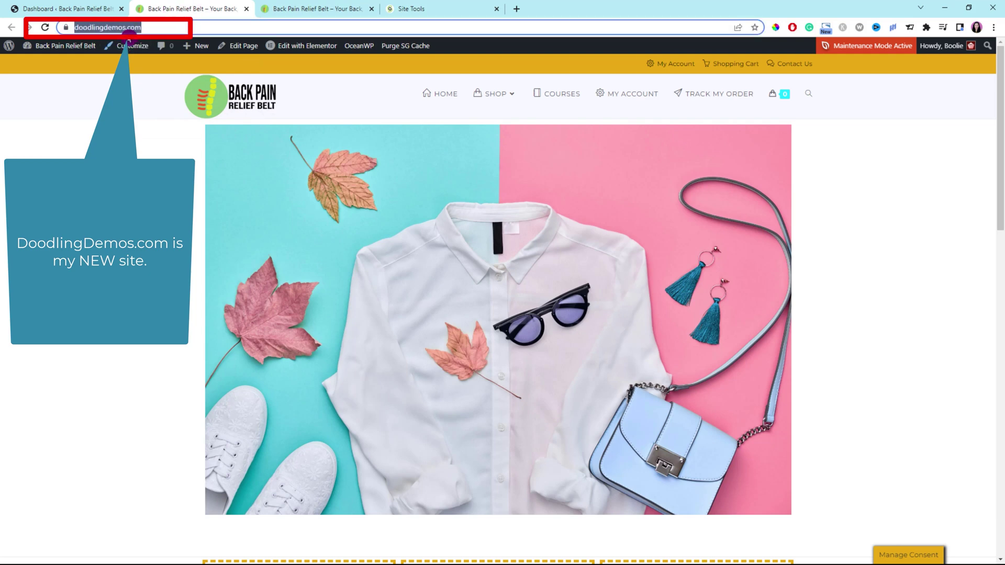
click(324, 8)
scroll(503, 315, up, 5)
scroll(503, 314, up, 5)
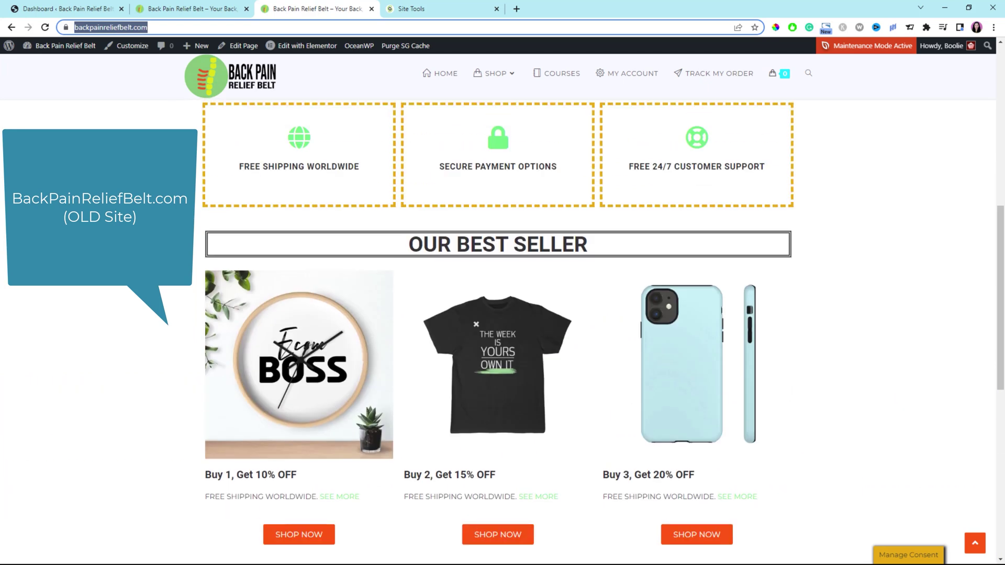
scroll(503, 314, up, 5)
scroll(503, 314, up, 3)
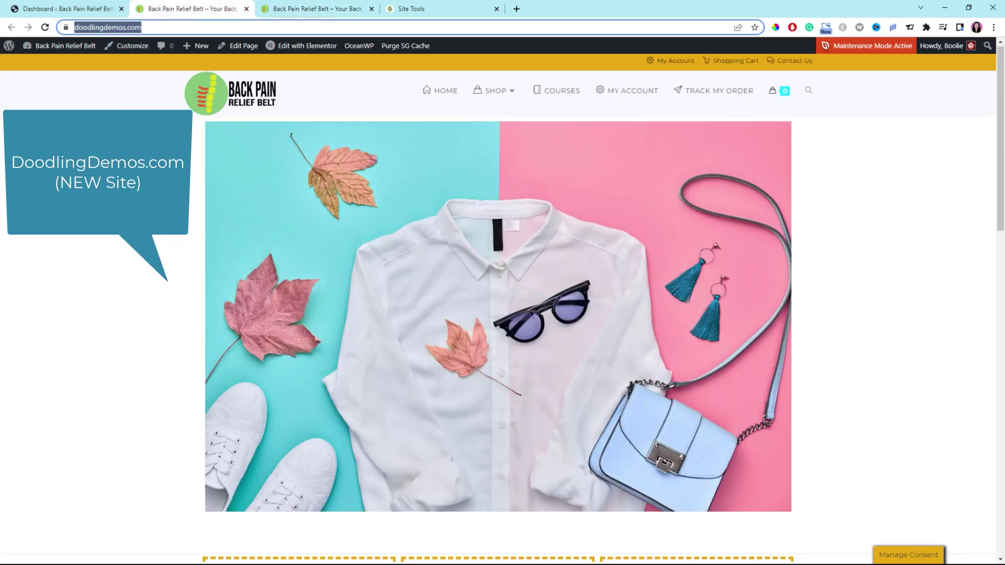
scroll(503, 314, down, 5)
scroll(503, 314, down, 5)
scroll(503, 314, down, 4)
scroll(503, 315, down, 3)
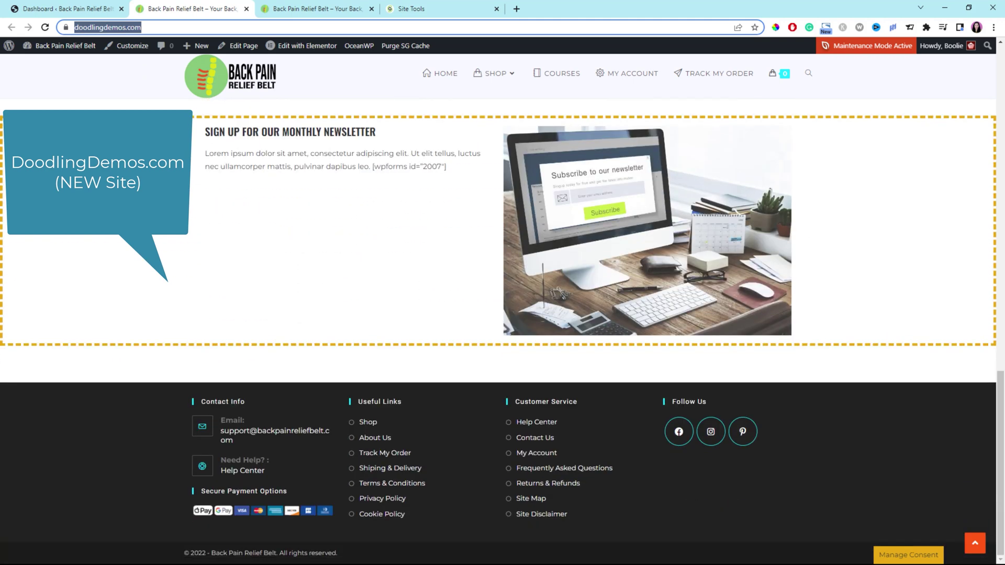
scroll(503, 314, up, 5)
scroll(503, 314, up, 5)
scroll(503, 315, up, 5)
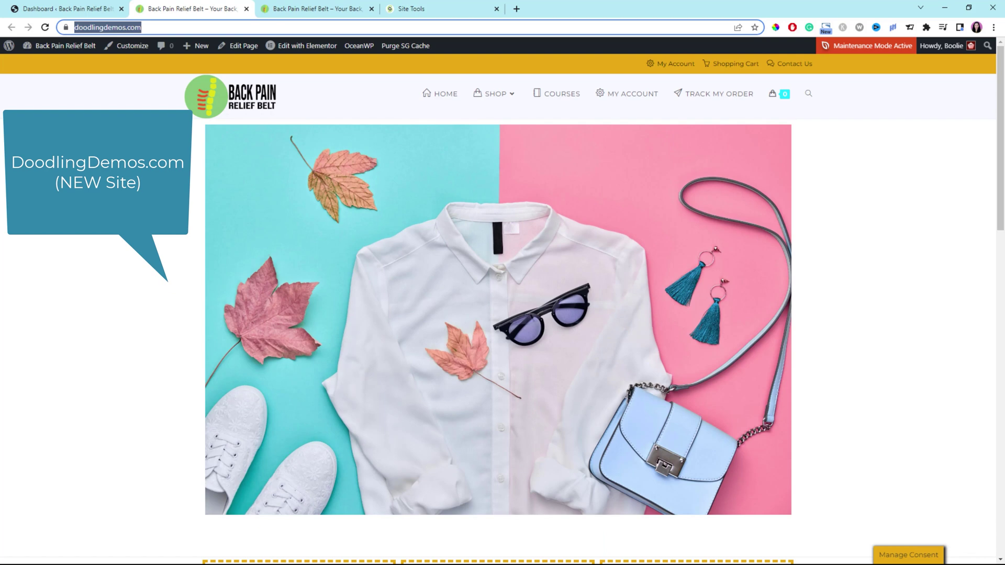
right_click(102, 150)
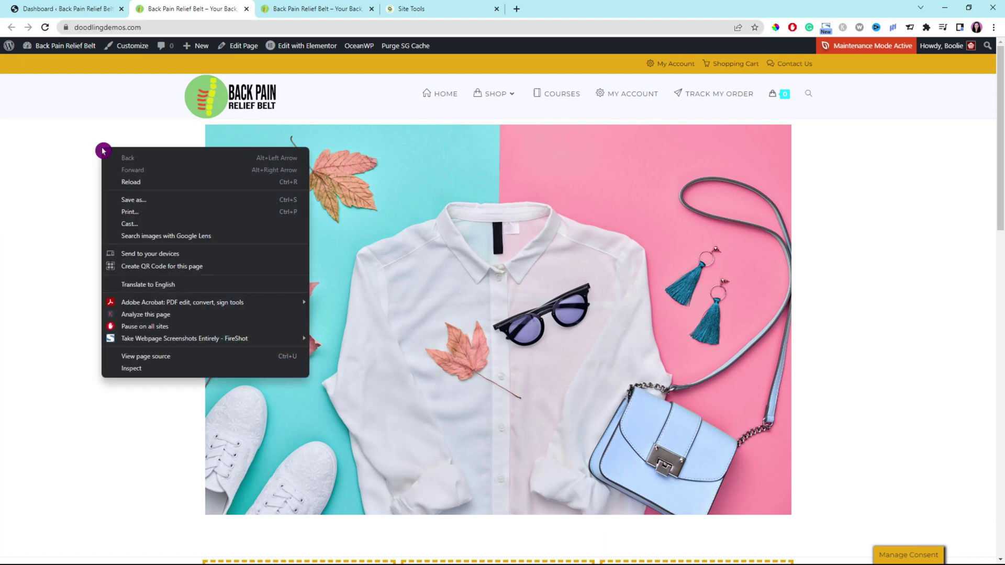
Step: Inspect doodlingdemos.com in iPhone 12 Pro emulation down to the footer, then return to the old site
click(145, 370)
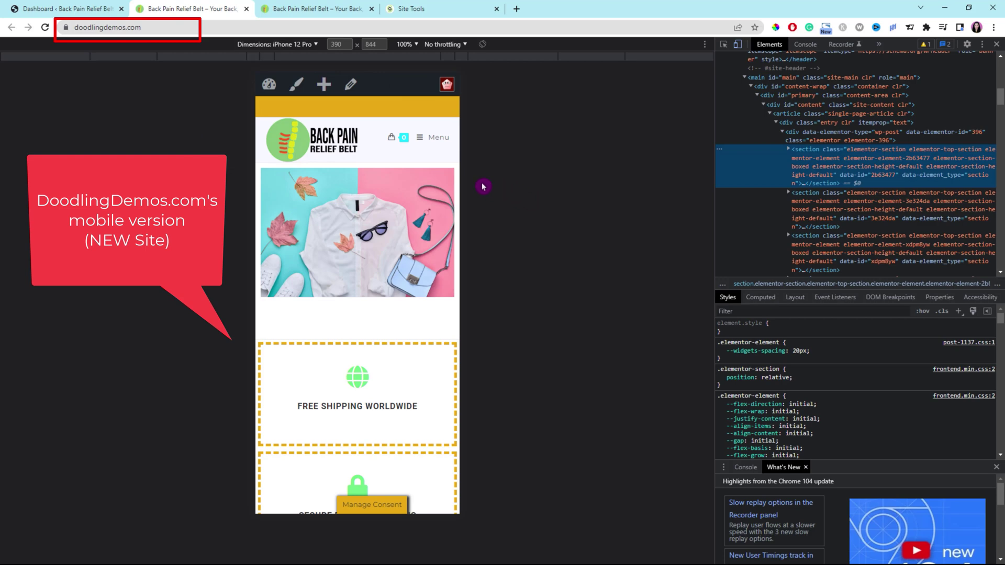
scroll(353, 235, down, 3)
scroll(306, 156, up, 3)
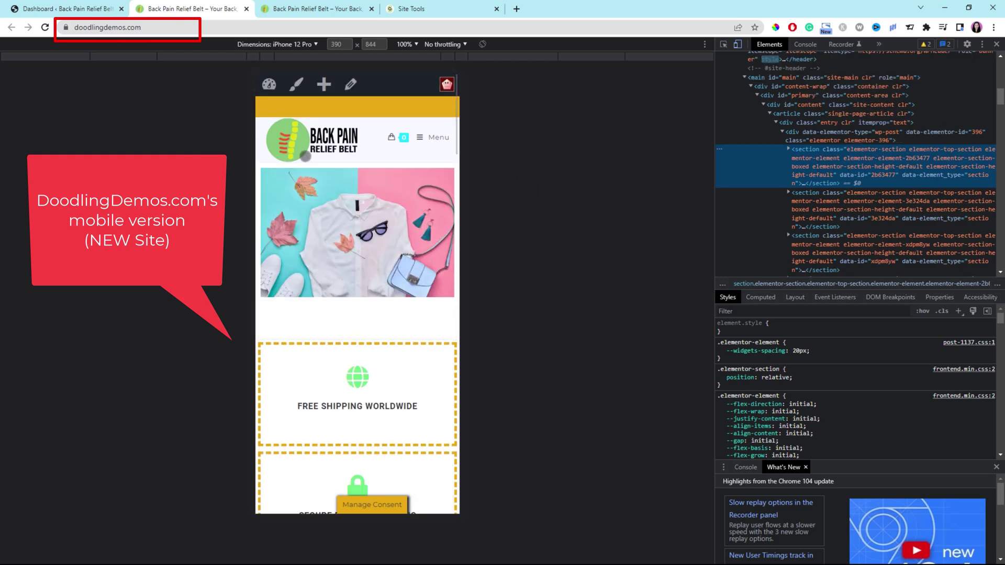
click(168, 27)
scroll(450, 293, down, 5)
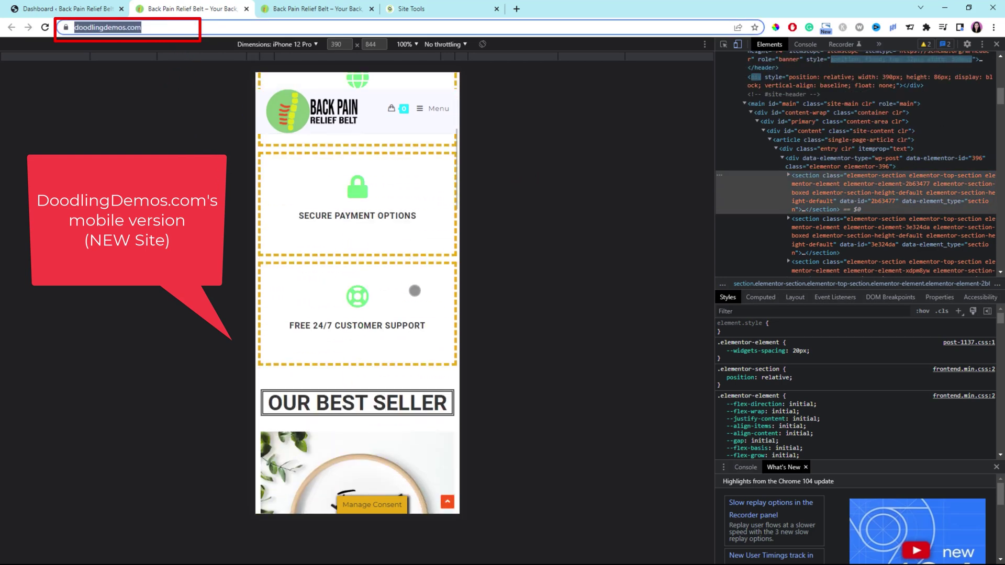
scroll(432, 292, down, 5)
scroll(415, 291, down, 3)
scroll(414, 290, down, 5)
scroll(415, 290, down, 5)
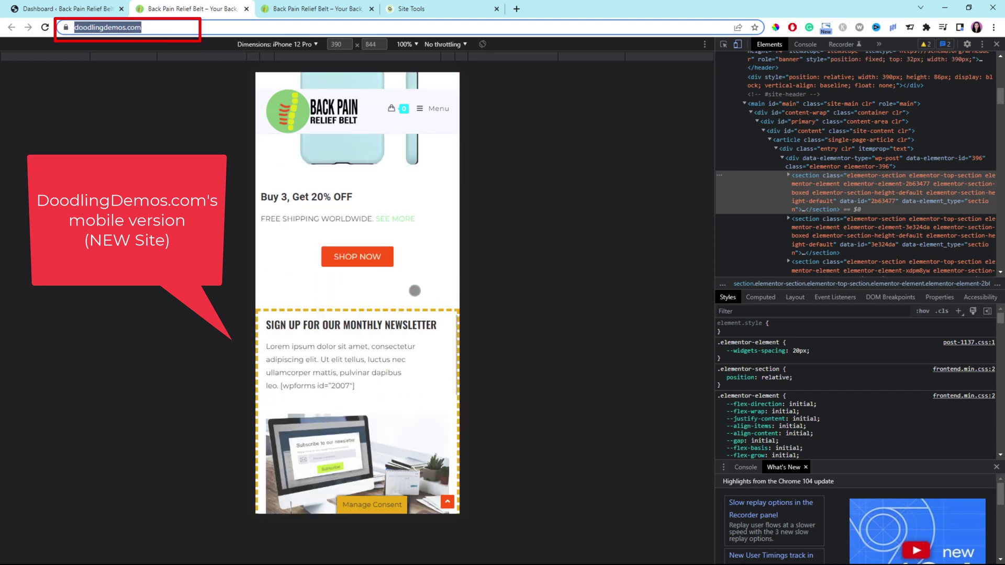
scroll(415, 291, down, 5)
scroll(416, 291, down, 3)
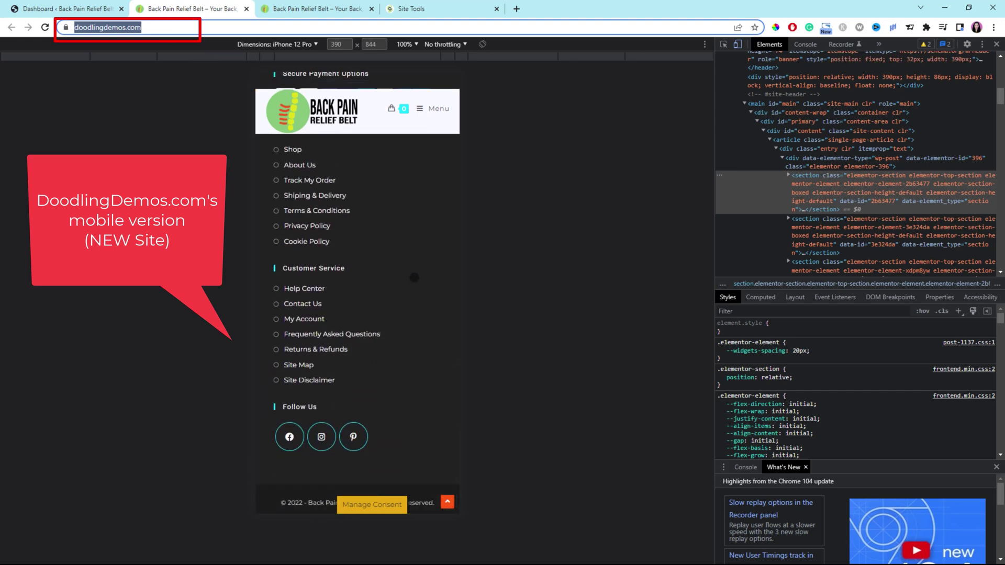
scroll(415, 277, up, 5)
scroll(415, 277, up, 5)
scroll(415, 278, up, 5)
scroll(412, 267, up, 4)
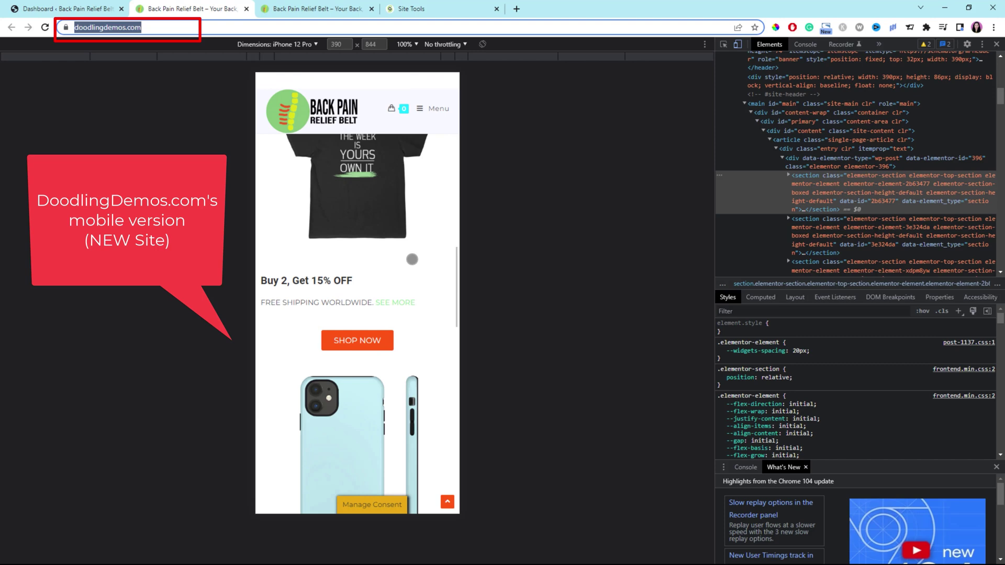
scroll(412, 259, up, 5)
scroll(413, 259, up, 5)
scroll(412, 259, up, 5)
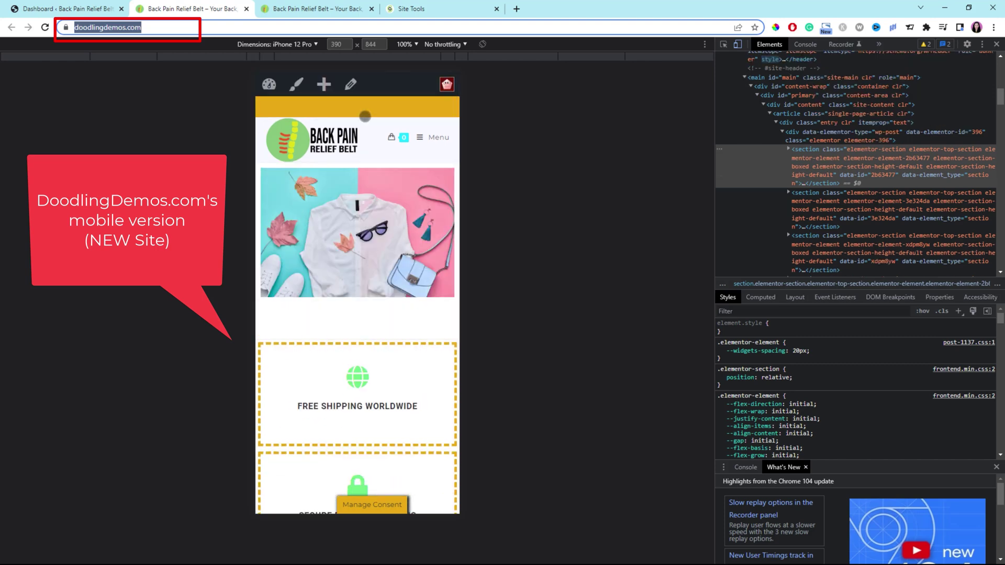
click(312, 12)
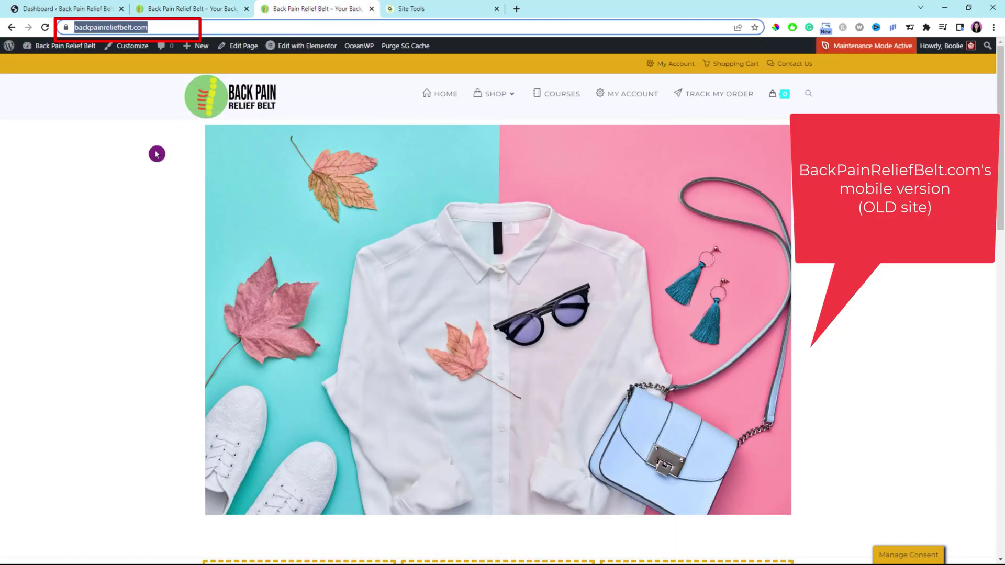
Step: Inspect backpainreliefbelt.com in iPhone 12 Pro emulation, scrolled to its best sellers
right_click(120, 146)
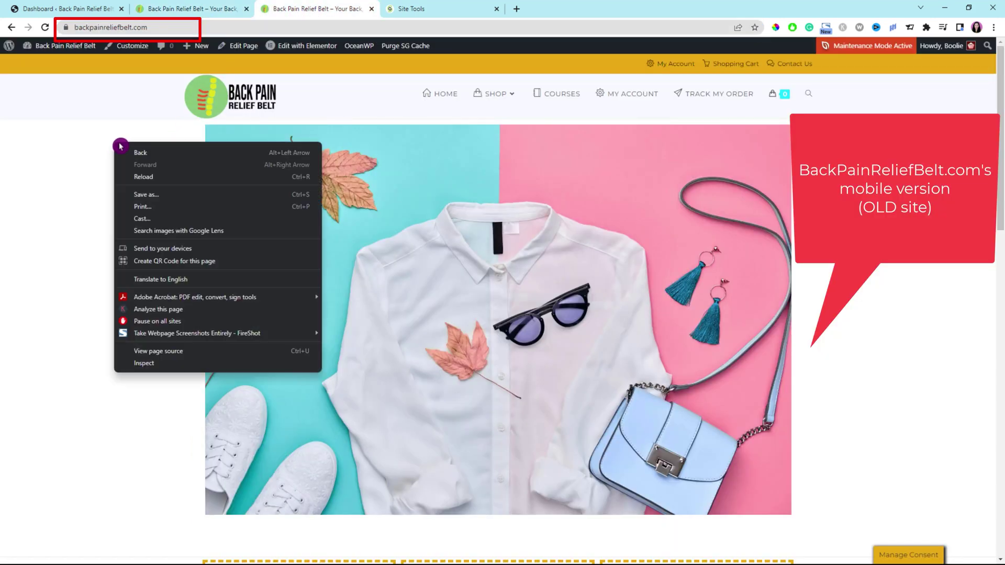
click(205, 362)
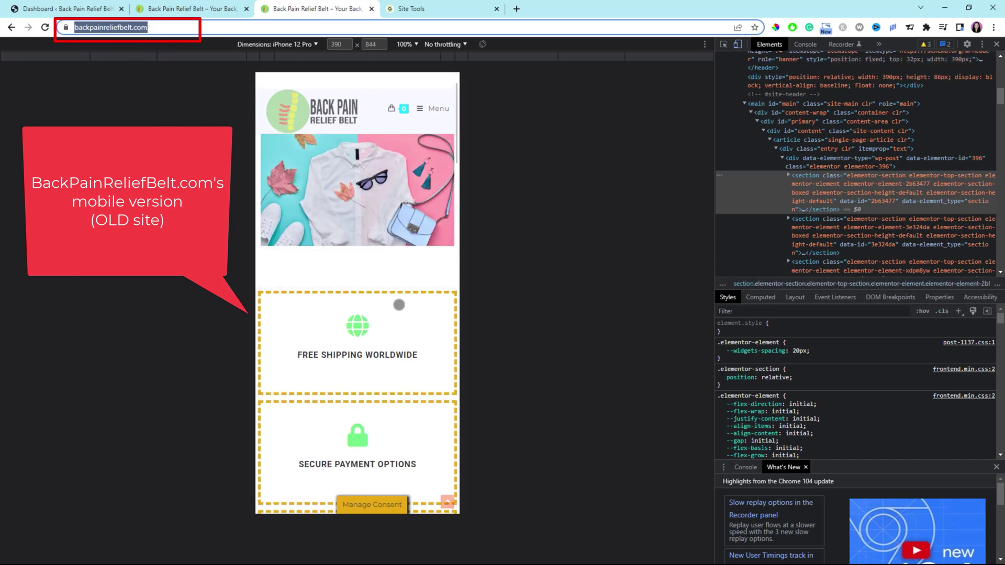
scroll(398, 305, down, 4)
scroll(398, 305, down, 4)
scroll(398, 305, down, 4)
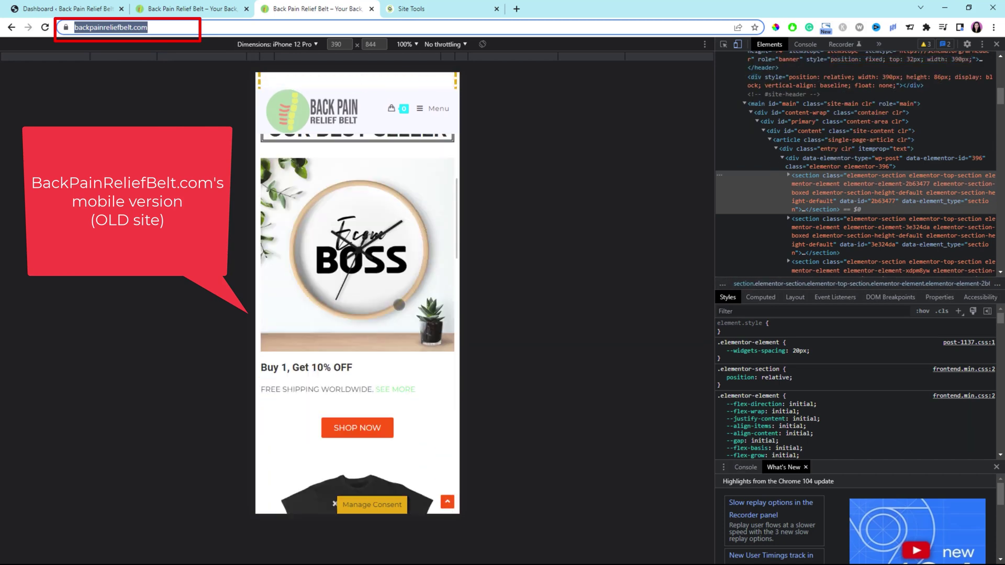